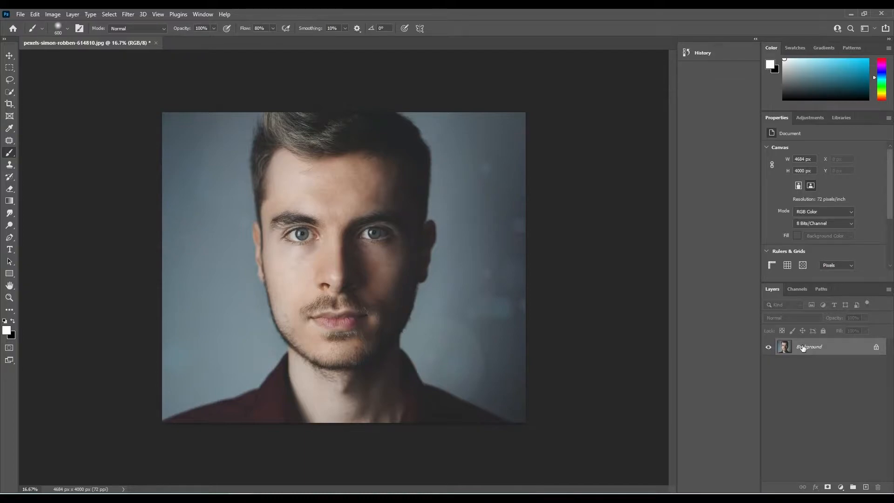
- Duplicate the Background layer, duplicate that copy again, and hide Background and Layer 1
{"action": "key", "text": "ctrl+j"}
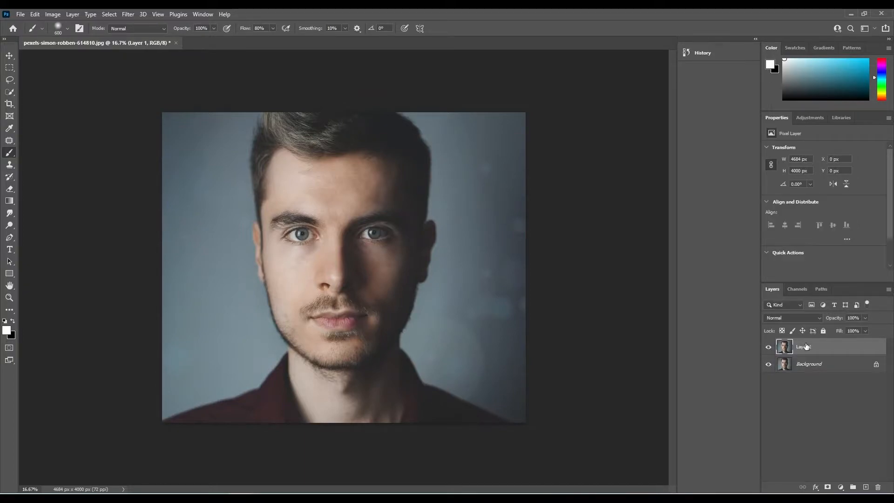
{"action": "left_click", "coordinate": [768, 364]}
{"action": "key", "text": "ctrl+j"}
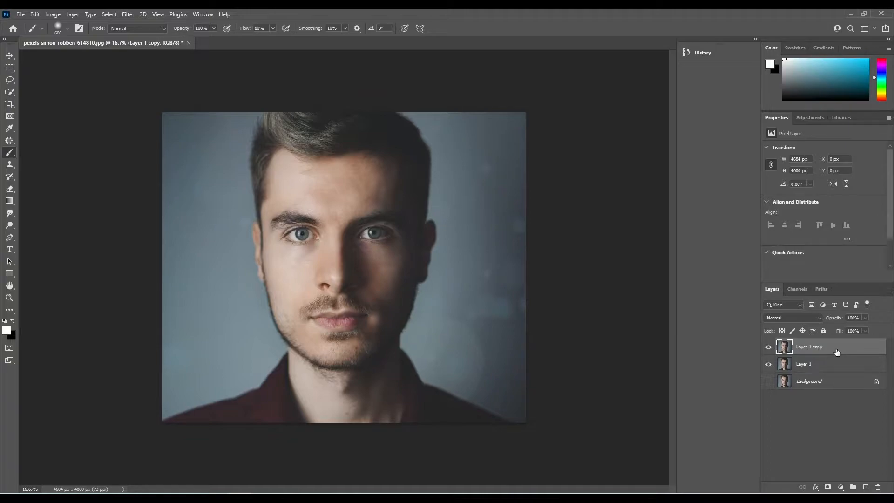
{"action": "left_click", "coordinate": [768, 364]}
- Add a new layer above Layer 1 and fill it with the blue linear gradient, running diagonally from upper-left to lower-right canvas corner
{"action": "left_click", "coordinate": [833, 364]}
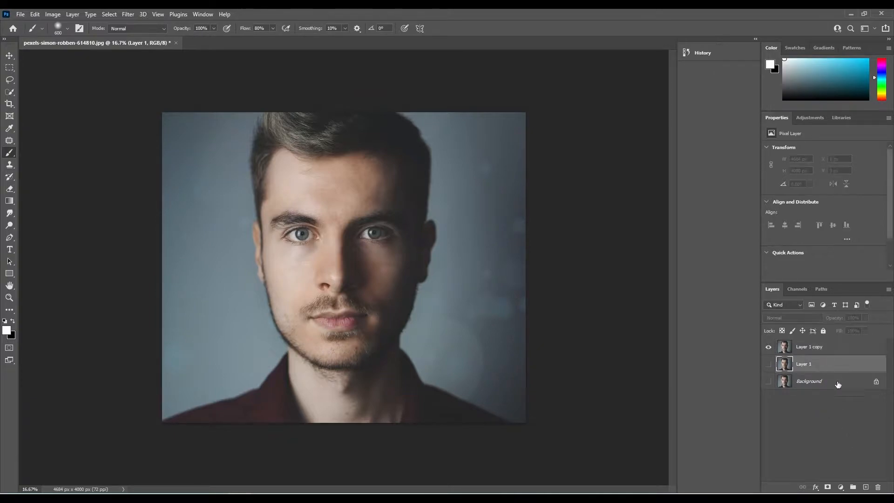
{"action": "left_click", "coordinate": [865, 486]}
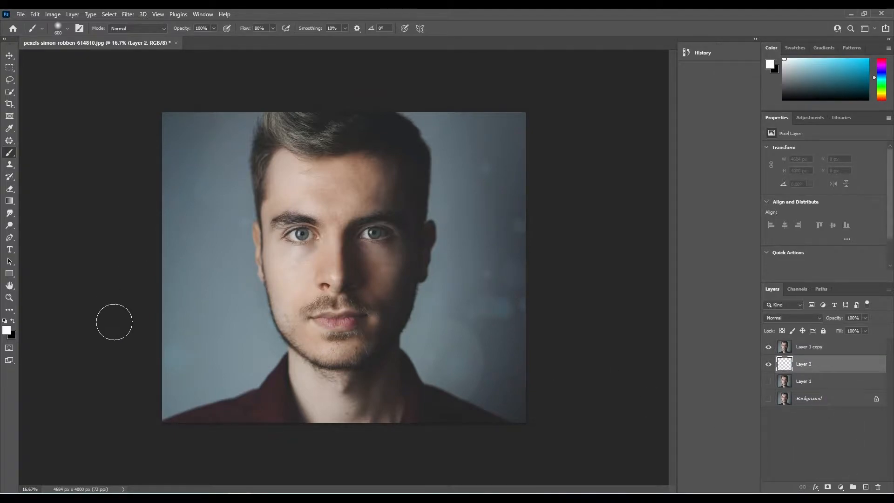
{"action": "left_click", "coordinate": [9, 201]}
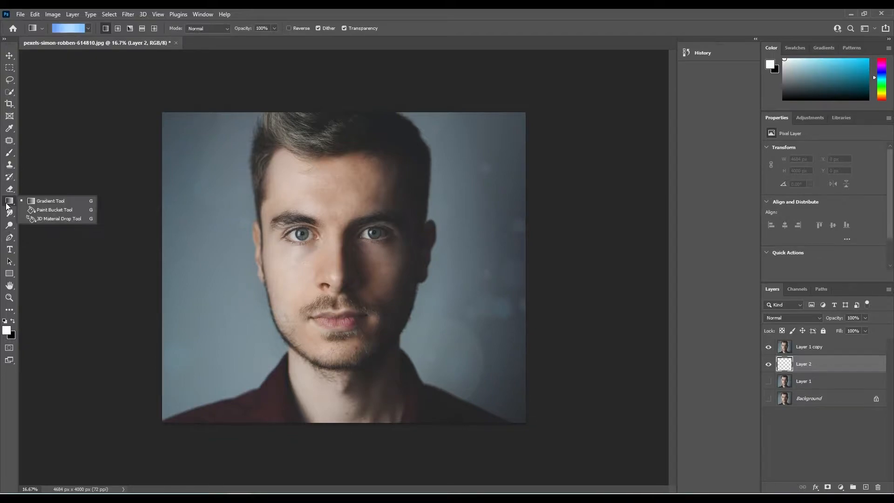
{"action": "left_click", "coordinate": [51, 201]}
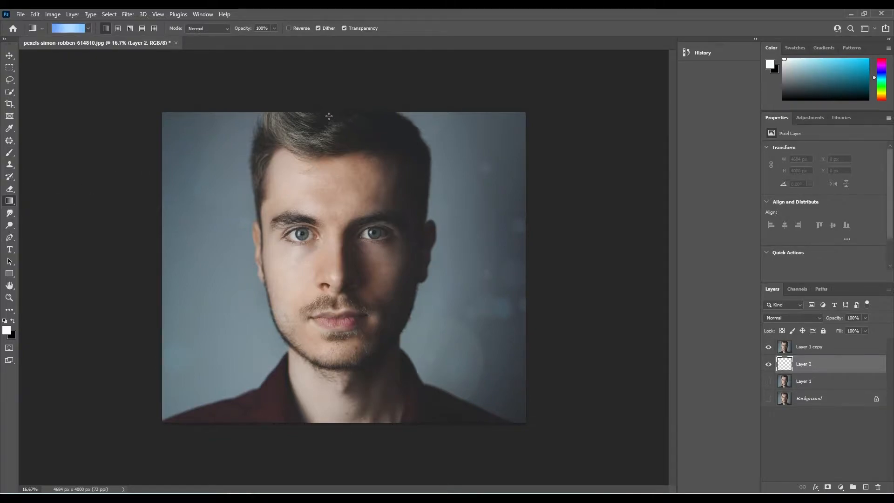
{"action": "left_click_drag", "start_coordinate": [162, 111], "coordinate": [531, 428]}
{"action": "mouse_move", "coordinate": [809, 370]}
{"action": "left_mouse_down"}
{"action": "mouse_move", "coordinate": [811, 346]}
{"action": "mouse_move", "coordinate": [806, 375]}
{"action": "left_mouse_up"}
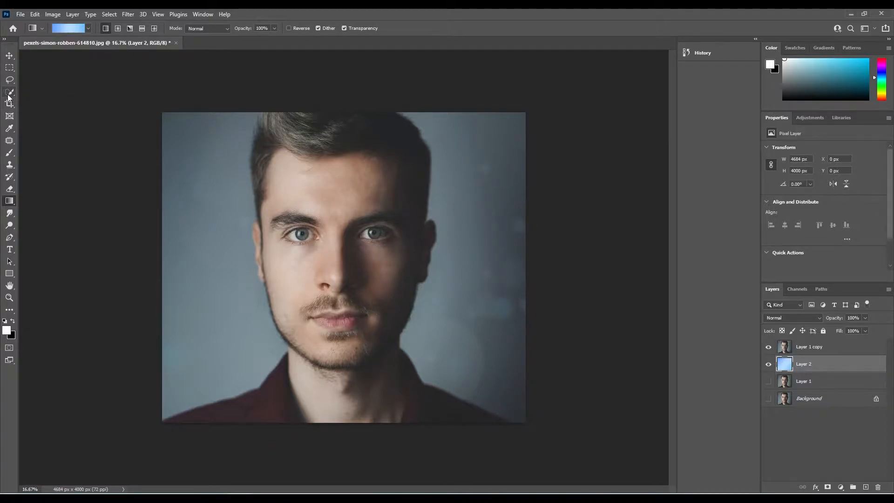
- Select the man on Layer 1 copy with Select Subject and turn the selection into a layer mask
{"action": "left_click", "coordinate": [7, 97]}
{"action": "left_click", "coordinate": [279, 28]}
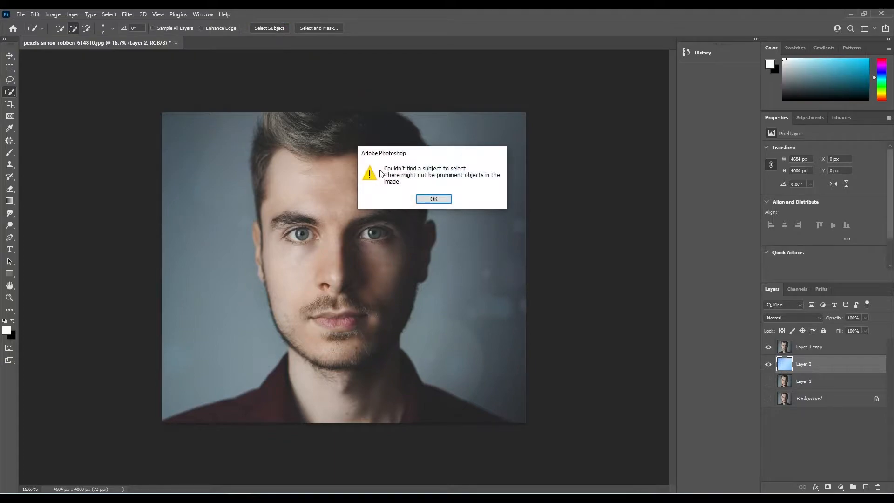
{"action": "left_click", "coordinate": [434, 199]}
{"action": "left_click", "coordinate": [789, 348]}
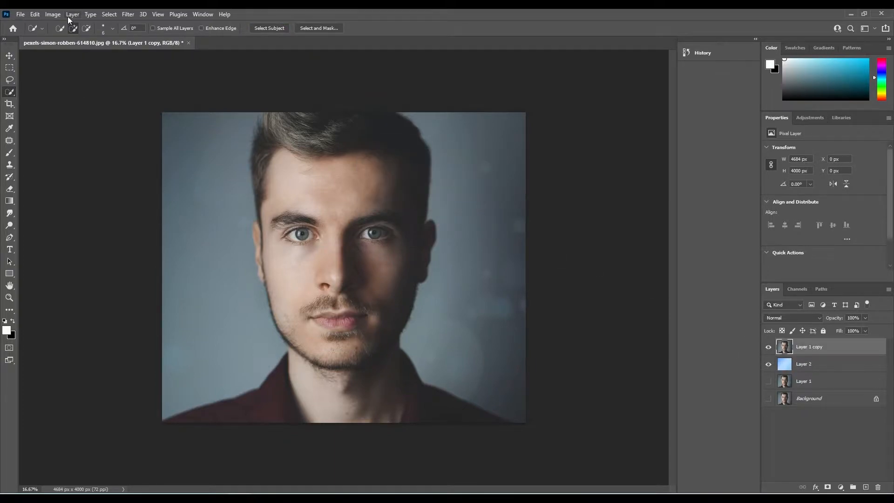
{"action": "left_click", "coordinate": [267, 27]}
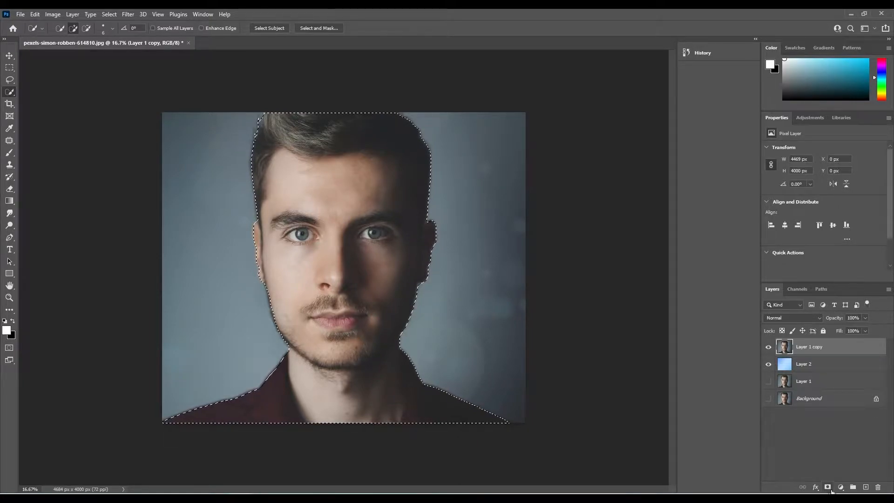
{"action": "left_click", "coordinate": [831, 490]}
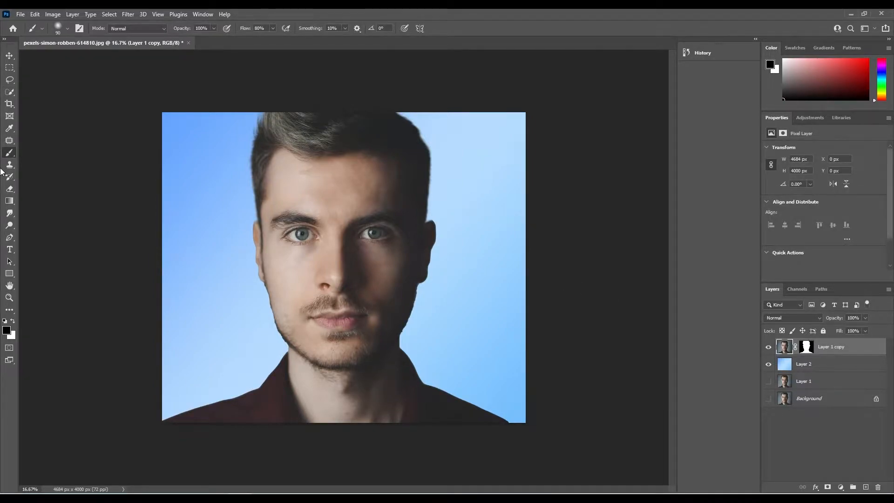
- Duplicate the masked Layer 1 copy and apply the layer mask on the duplicate, with the Pen tool active
{"action": "left_click", "coordinate": [9, 240]}
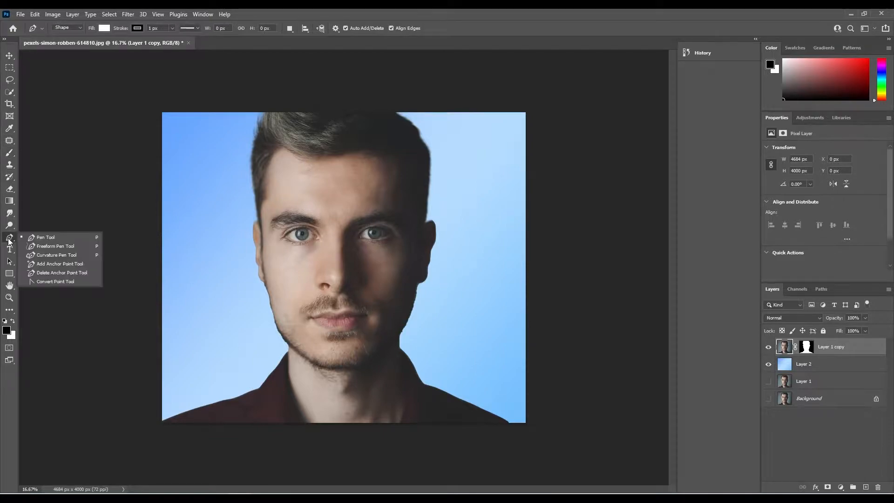
{"action": "left_click", "coordinate": [46, 238]}
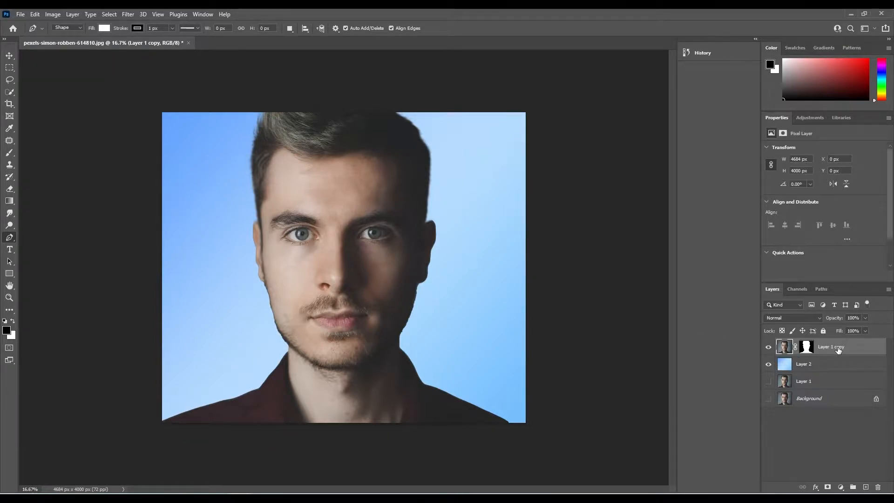
{"action": "key", "text": "ctrl+j"}
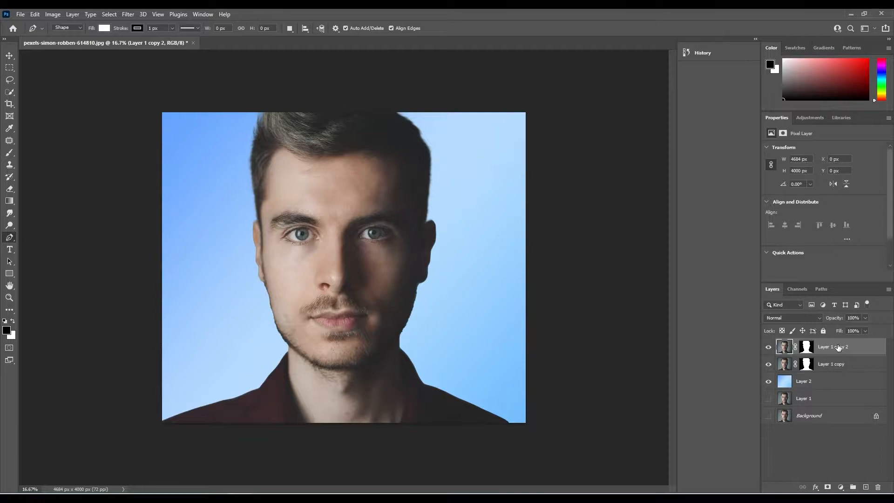
{"action": "left_click", "coordinate": [806, 346]}
{"action": "right_click", "coordinate": [806, 348]}
{"action": "left_click", "coordinate": [821, 378]}
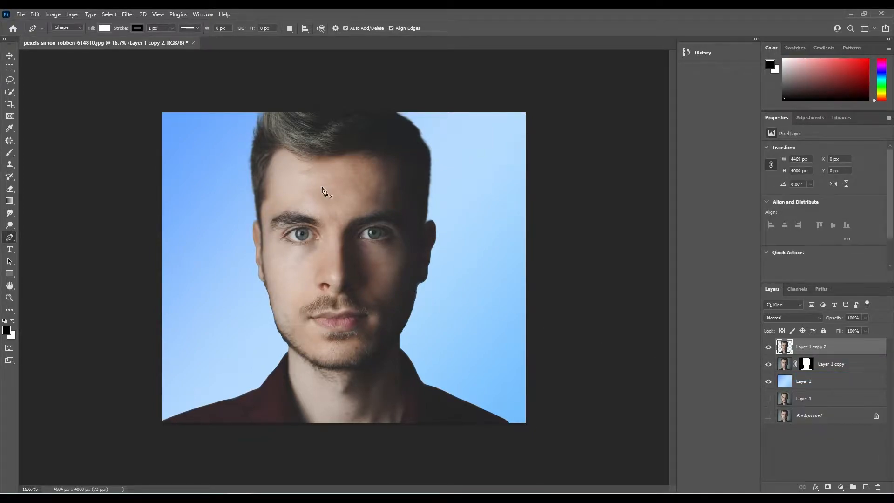
- With the Pen tool in Shape mode, trace the face from the left temple down the cheek, around the chin and up the right jaw
{"action": "left_click", "coordinate": [279, 190]}
{"action": "left_click", "coordinate": [270, 210]}
{"action": "left_click", "coordinate": [267, 224]}
{"action": "left_click", "coordinate": [269, 242]}
{"action": "left_click", "coordinate": [270, 259]}
{"action": "left_click", "coordinate": [271, 264]}
{"action": "left_click", "coordinate": [278, 291]}
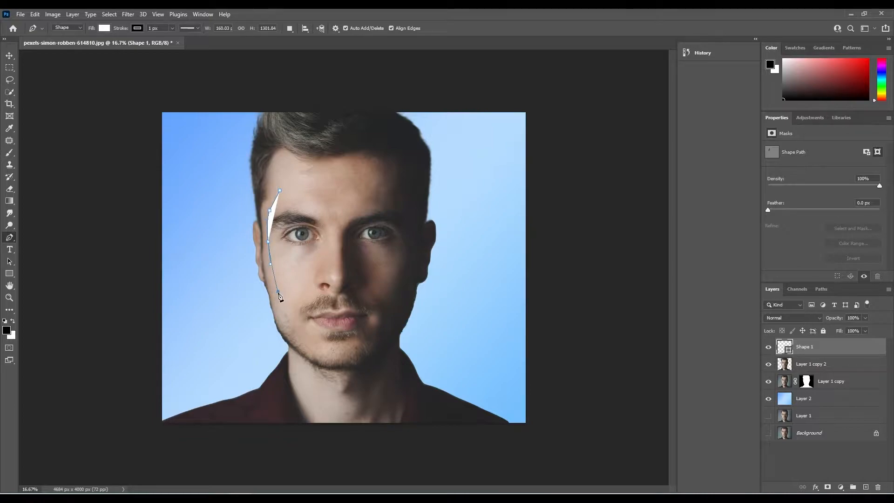
{"action": "left_click", "coordinate": [281, 304]}
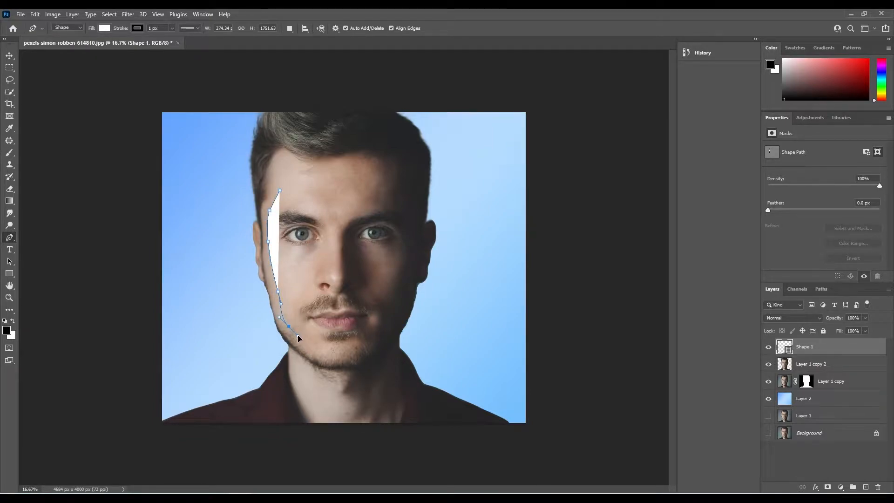
{"action": "left_click", "coordinate": [298, 335]}
{"action": "left_click", "coordinate": [319, 345]}
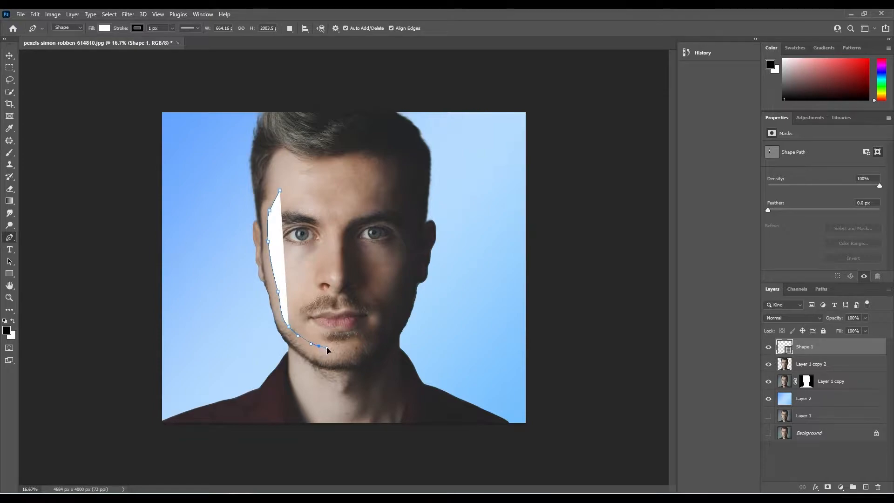
{"action": "left_click_drag", "start_coordinate": [366, 347], "coordinate": [404, 303]}
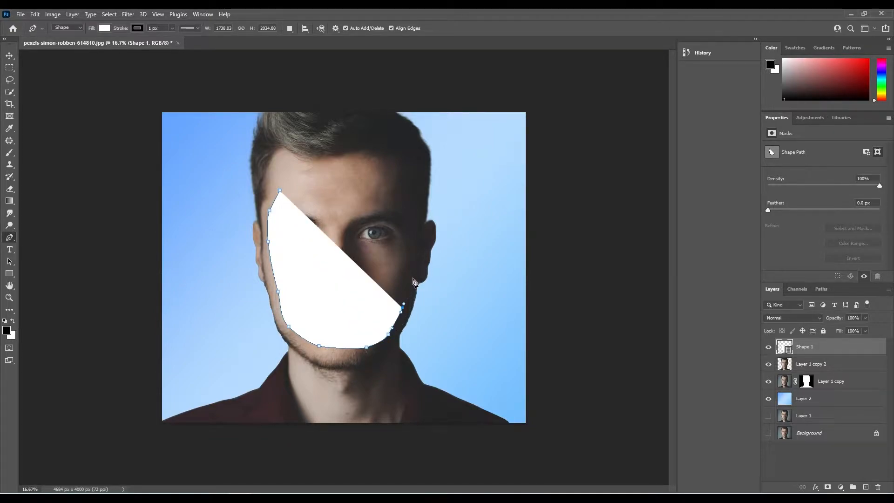
- Continue the face outline with curved points up the right cheek to the right end of the forehead
{"action": "left_click_drag", "start_coordinate": [413, 262], "coordinate": [413, 251]}
{"action": "left_click", "coordinate": [411, 216]}
{"action": "left_click_drag", "start_coordinate": [412, 215], "coordinate": [406, 201]}
{"action": "left_click", "coordinate": [399, 193]}
{"action": "left_click", "coordinate": [381, 185]}
{"action": "left_click", "coordinate": [343, 180]}
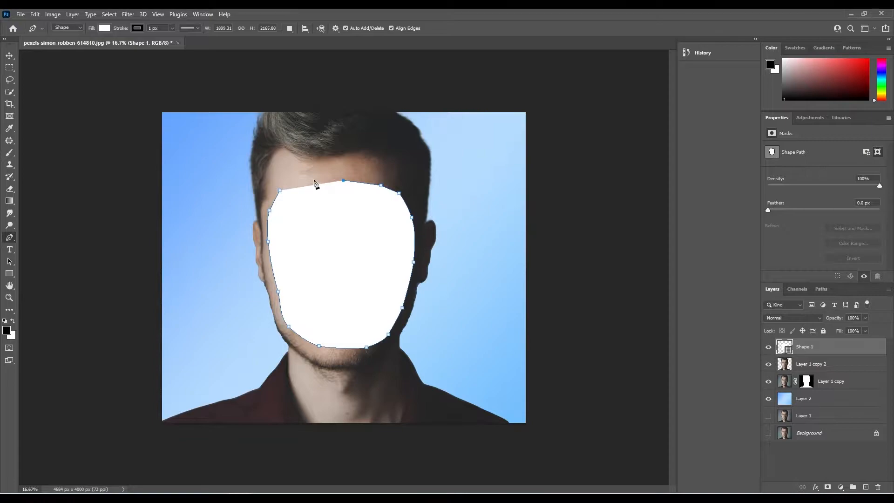
{"action": "left_click", "coordinate": [342, 180]}
{"action": "key", "text": "ctrl+z"}
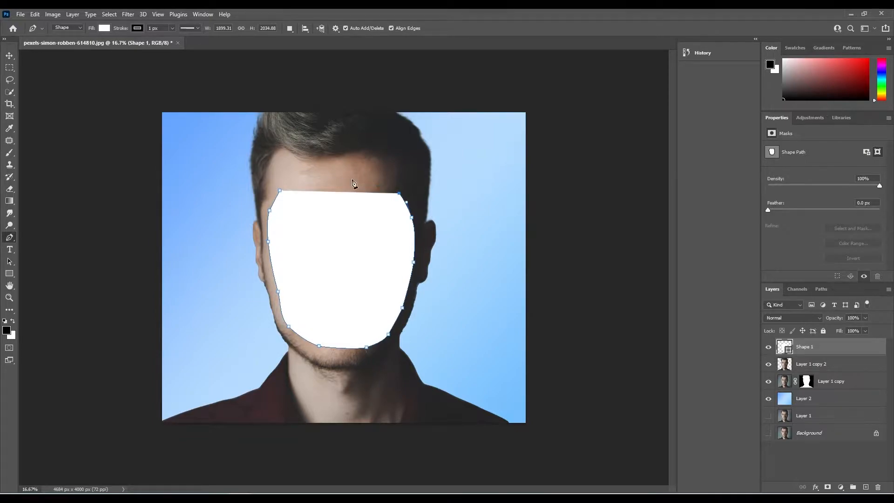
- Curve the outline across the forehead above the eyebrows and close the face shape at its starting point
{"action": "left_click_drag", "start_coordinate": [368, 183], "coordinate": [309, 182]}
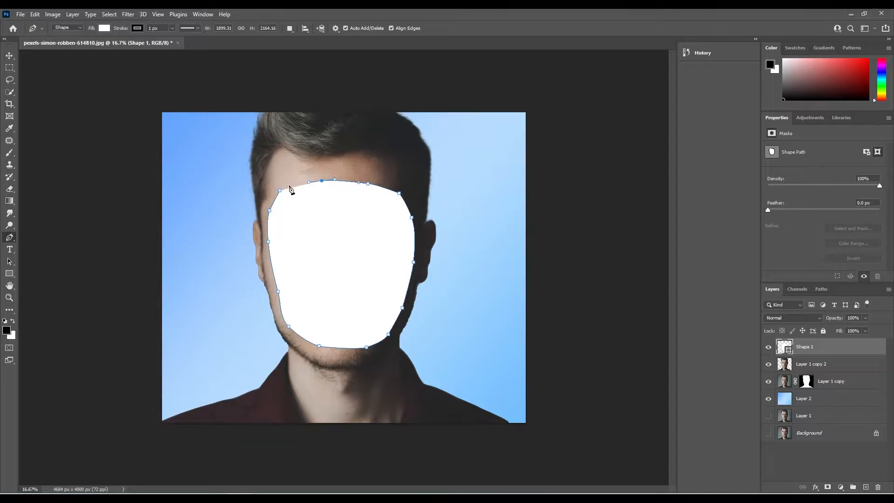
{"action": "left_click", "coordinate": [281, 188]}
{"action": "left_click", "coordinate": [295, 184]}
{"action": "left_click_drag", "start_coordinate": [290, 185], "coordinate": [290, 184]}
{"action": "left_click", "coordinate": [282, 189]}
- Change the face shape's fill to dark grey 232323
{"action": "double_click", "coordinate": [791, 352]}
{"action": "left_click_drag", "start_coordinate": [598, 331], "coordinate": [595, 363]}
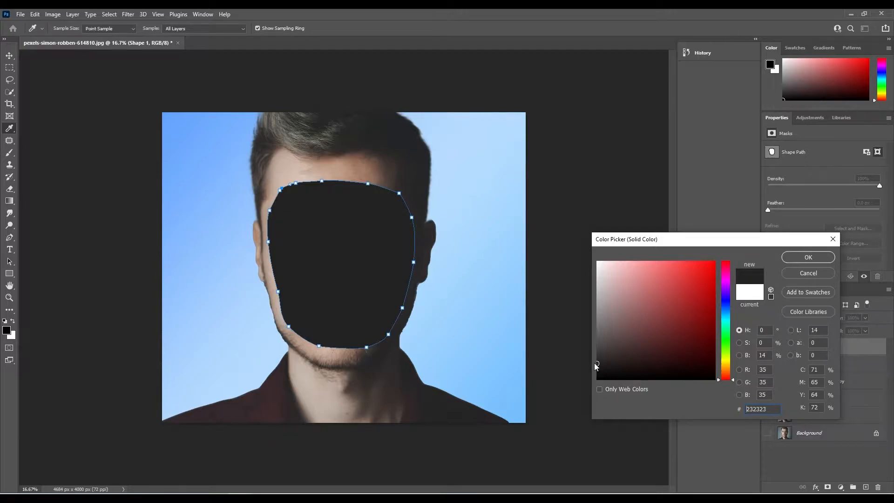
{"action": "left_click", "coordinate": [807, 257]}
- Add a Bevel & Emboss effect to the face shape layer with the Outer Bevel style
{"action": "right_click", "coordinate": [831, 350]}
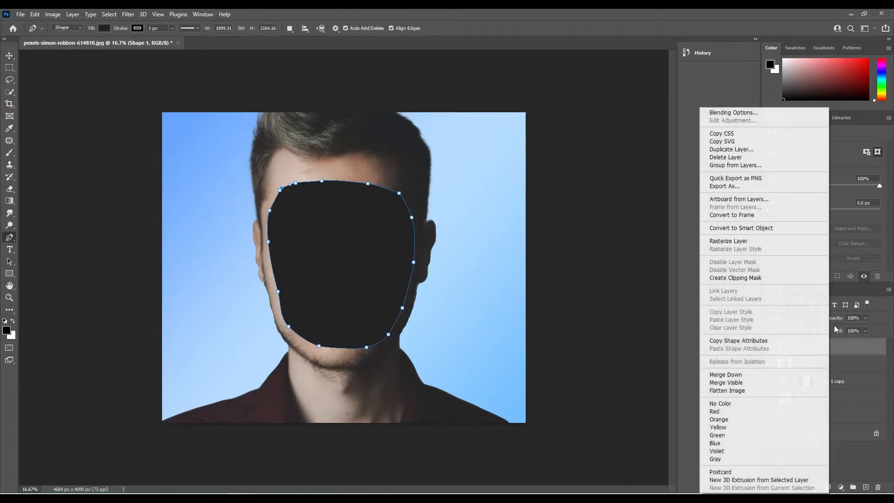
{"action": "left_click", "coordinate": [763, 114]}
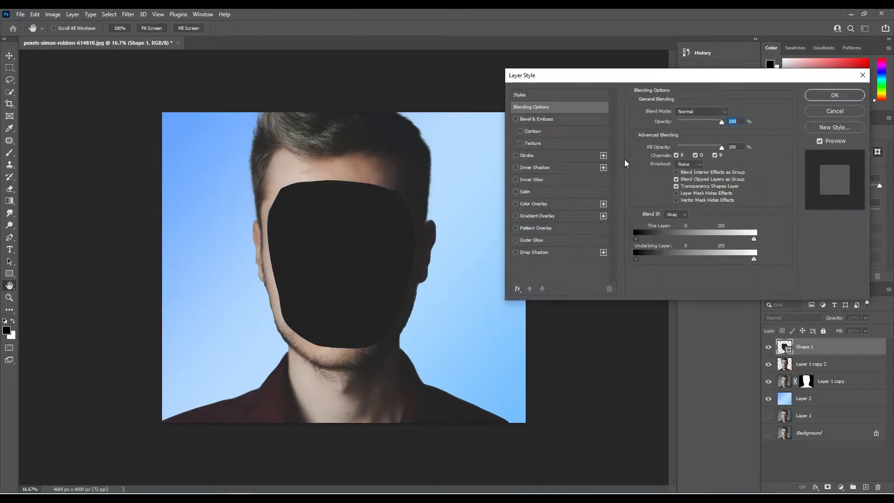
{"action": "left_click", "coordinate": [550, 120]}
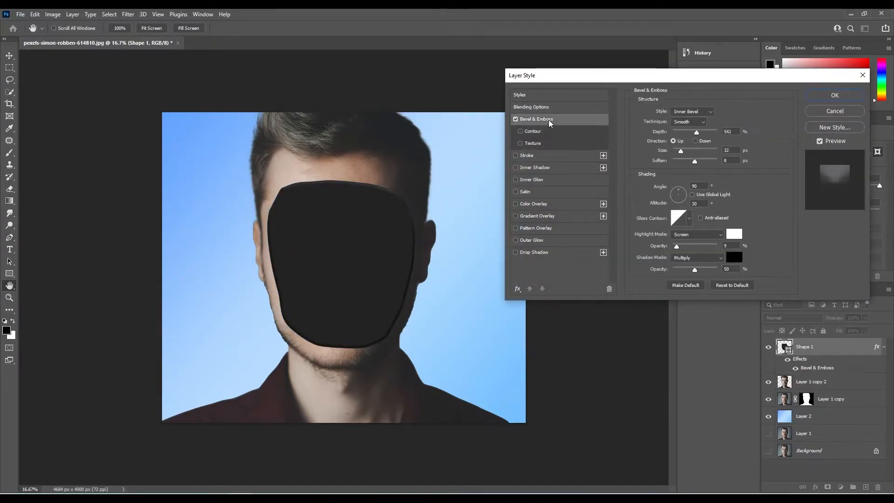
{"action": "left_click", "coordinate": [694, 112]}
{"action": "left_click", "coordinate": [693, 119]}
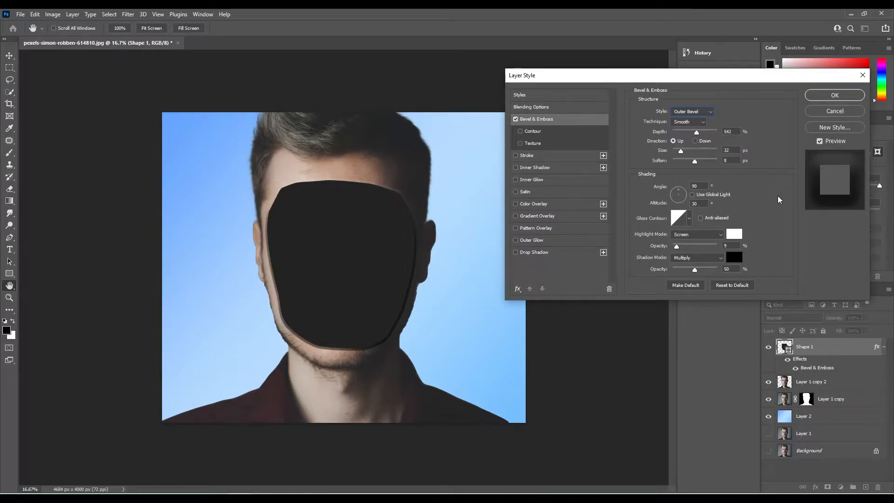
- Set the bevel's highlight opacity to 56% and its shadow opacity to 47%
{"action": "left_click_drag", "start_coordinate": [683, 245], "coordinate": [690, 246]}
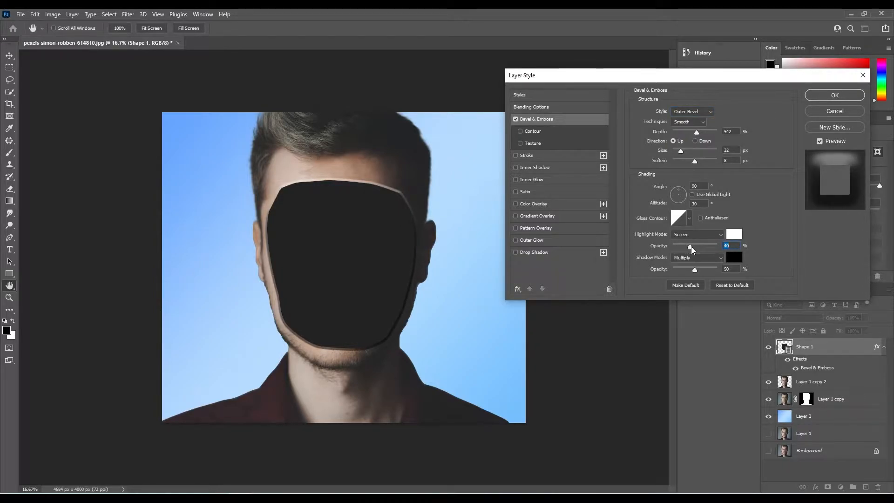
{"action": "mouse_move", "coordinate": [693, 270]}
{"action": "left_mouse_down"}
{"action": "mouse_move", "coordinate": [752, 273]}
{"action": "mouse_move", "coordinate": [701, 282]}
{"action": "left_mouse_up"}
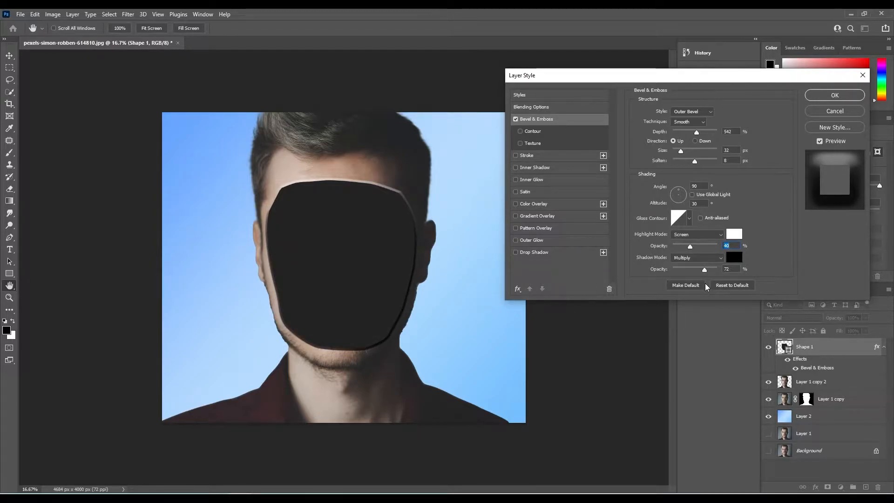
{"action": "type", "text": "0"}
{"action": "key", "text": "Tab"}
{"action": "left_click_drag", "start_coordinate": [672, 248], "coordinate": [697, 250]}
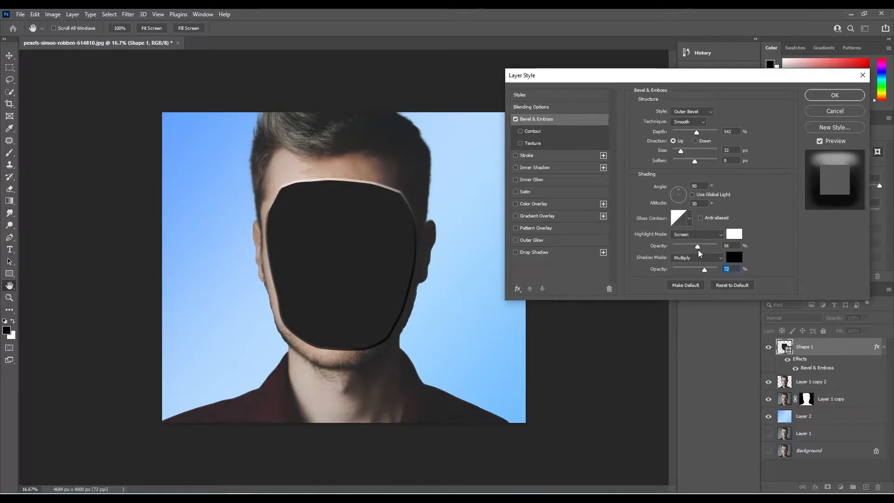
{"action": "left_click_drag", "start_coordinate": [697, 267], "coordinate": [693, 268]}
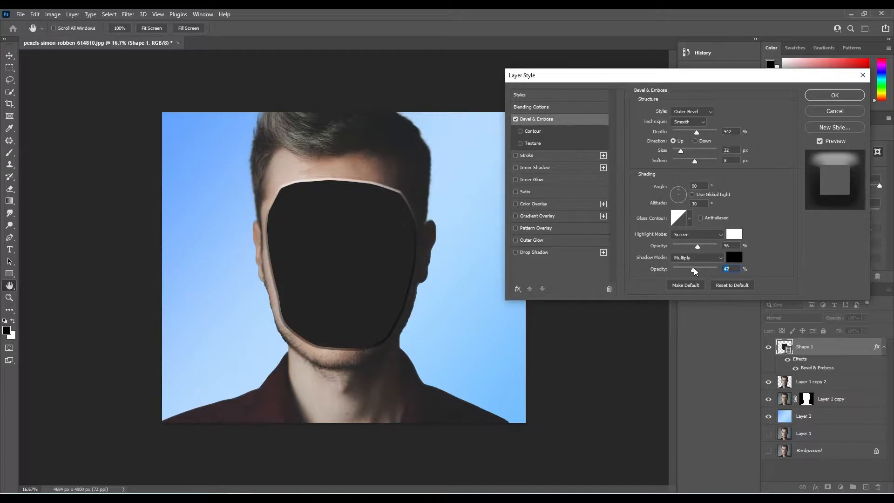
- Turn on Use Global Light for the bevel, raise its shadow opacity to 70%, and apply the layer style
{"action": "left_click", "coordinate": [692, 195]}
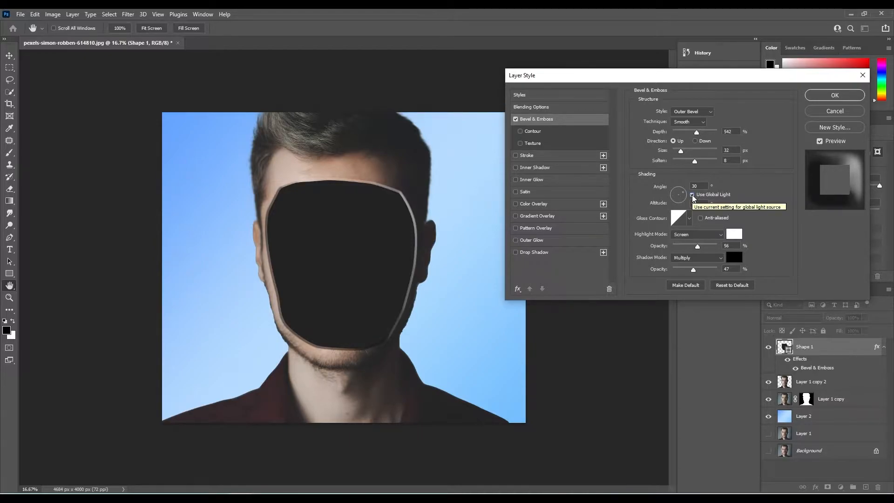
{"action": "left_click", "coordinate": [697, 269]}
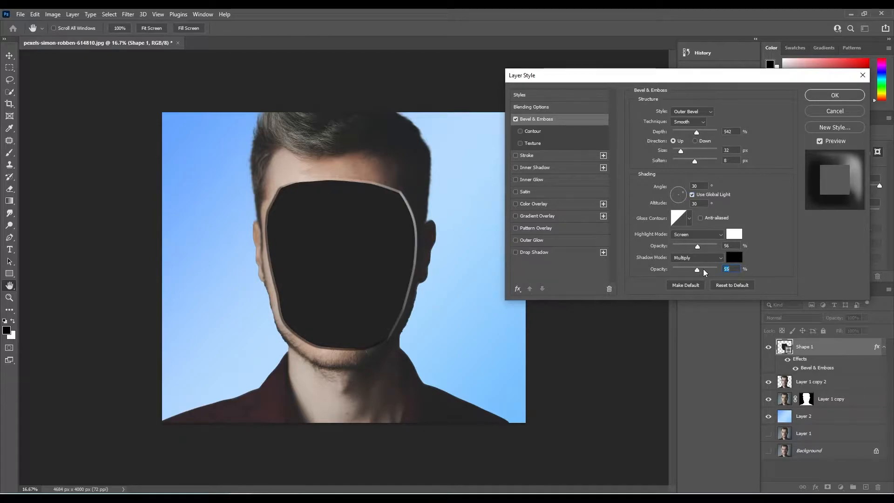
{"action": "left_click_drag", "start_coordinate": [703, 271], "coordinate": [707, 268]}
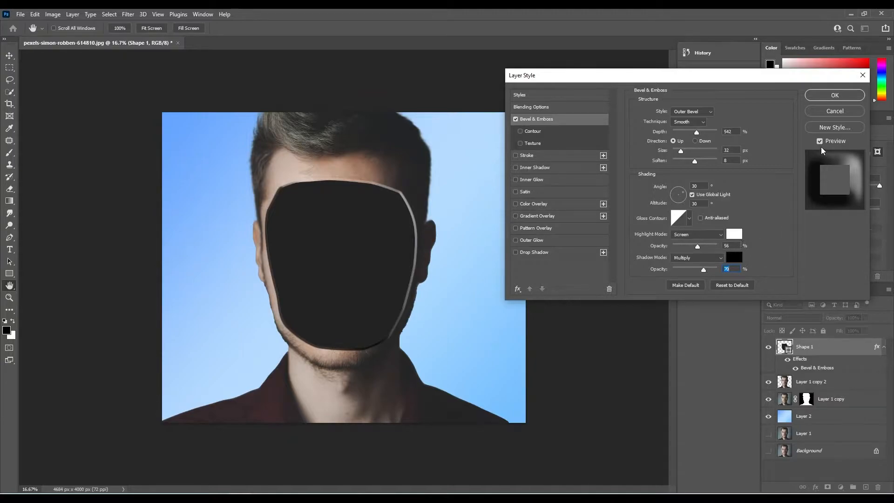
{"action": "left_click", "coordinate": [831, 98]}
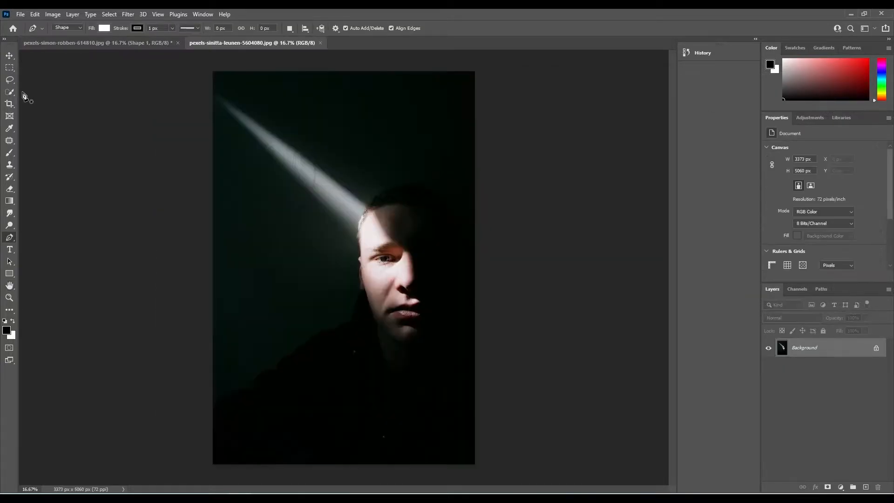
- Bring the photo of the man lit by a light beam into the portrait document and lower its opacity to 58%
{"action": "left_click", "coordinate": [9, 55]}
{"action": "left_click_drag", "start_coordinate": [412, 292], "coordinate": [352, 265]}
{"action": "left_click", "coordinate": [442, 213]}
{"action": "left_click_drag", "start_coordinate": [803, 347], "coordinate": [839, 347]}
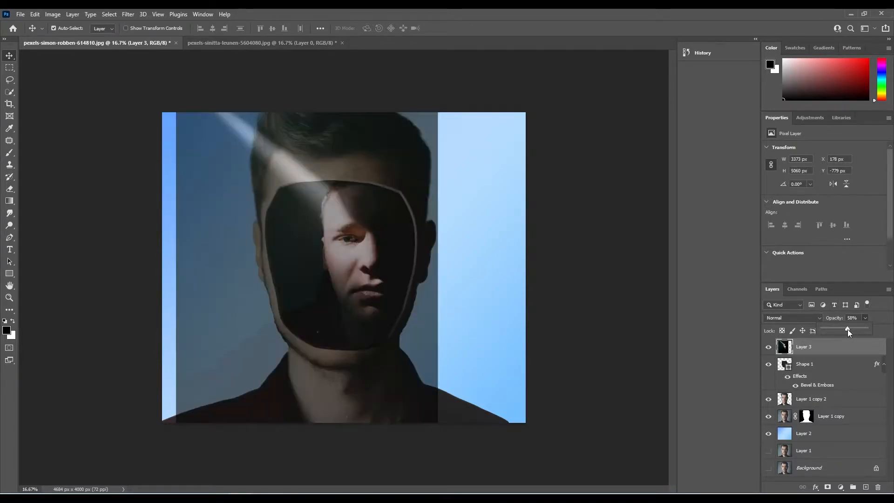
- Scale the light-beam photo down to 2478 by 3321 px and position its face inside the dark hollow
{"action": "key", "text": "ctrl+t"}
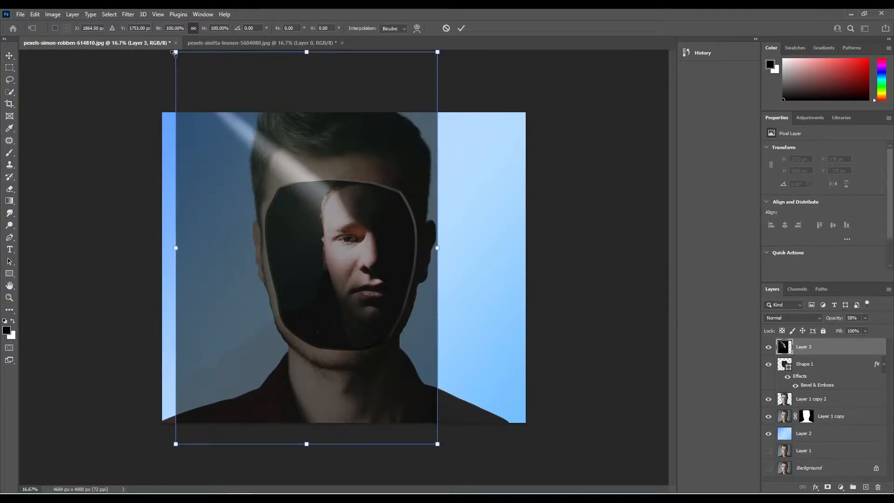
{"action": "left_click_drag", "start_coordinate": [177, 57], "coordinate": [263, 192]}
{"action": "left_click_drag", "start_coordinate": [354, 261], "coordinate": [314, 195]}
{"action": "left_click_drag", "start_coordinate": [399, 257], "coordinate": [374, 254]}
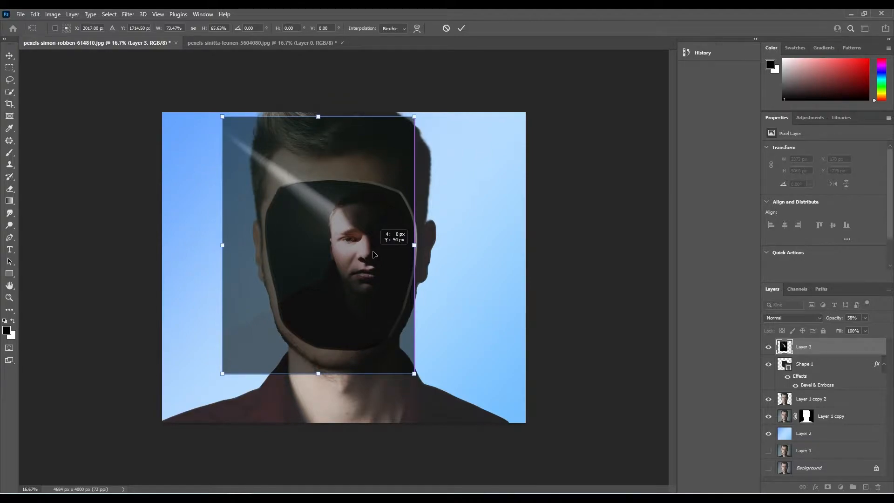
{"action": "left_click_drag", "start_coordinate": [373, 251], "coordinate": [372, 252]}
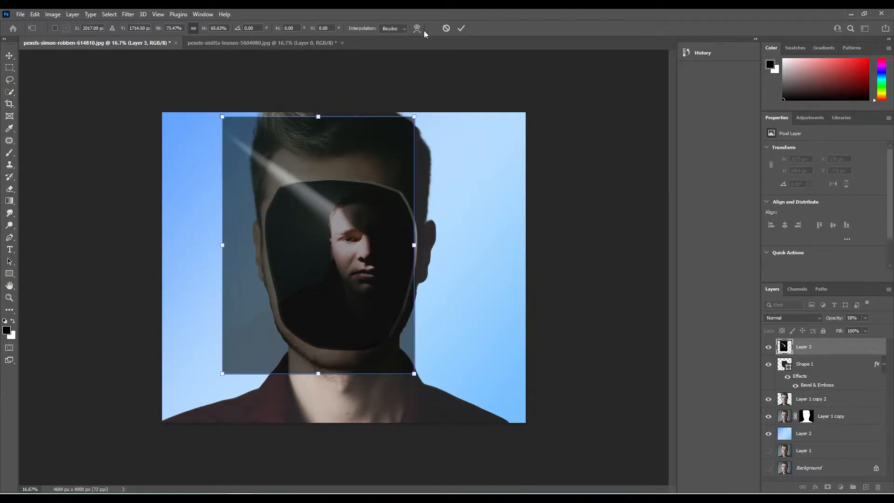
{"action": "left_click", "coordinate": [461, 28]}
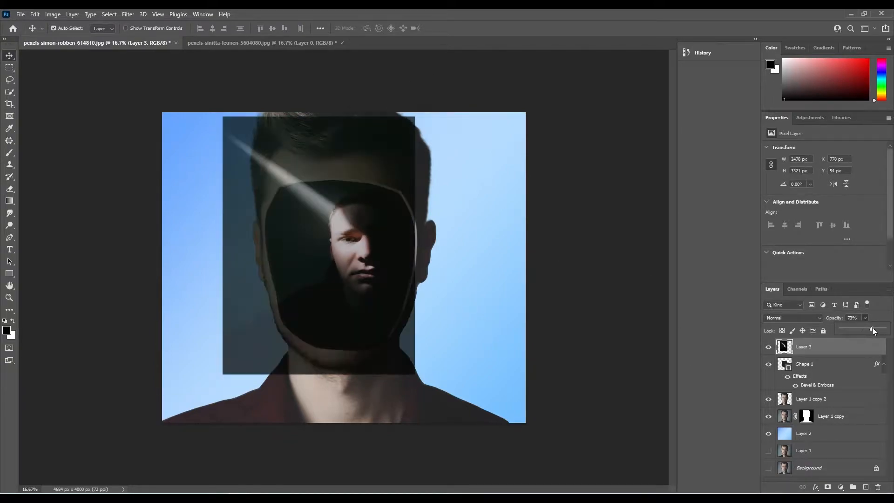
- Set the light-beam photo's opacity to 77% and add a layer mask to it
{"action": "left_click_drag", "start_coordinate": [873, 327], "coordinate": [874, 328]}
{"action": "left_click", "coordinate": [827, 487]}
- Paint black on the light-beam photo's mask with a soft brush to hide everything outside the hollow
{"action": "left_click", "coordinate": [10, 152]}
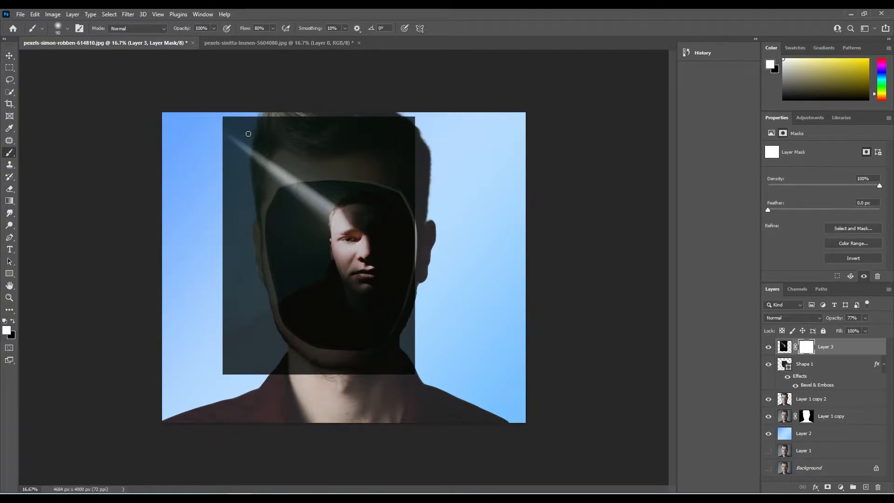
{"action": "left_click", "coordinate": [12, 321]}
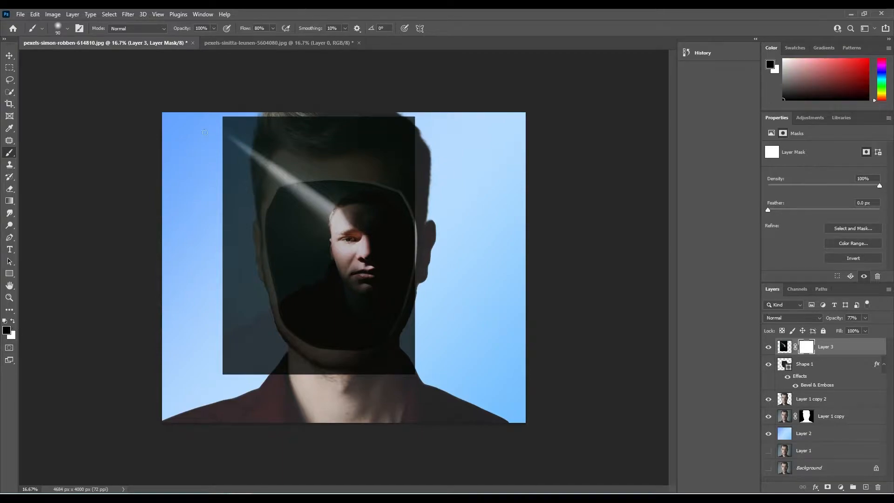
{"action": "key", "text": "bracketright"}
{"action": "key", "text": "bracketright"}
{"action": "key", "text": "bracketright"}
{"action": "key", "text": "bracketright"}
{"action": "key", "text": "bracketright"}
{"action": "key", "text": "bracketright"}
{"action": "key", "text": "bracketright"}
{"action": "key", "text": "bracketright"}
{"action": "mouse_move", "coordinate": [227, 130]}
{"action": "left_mouse_down"}
{"action": "mouse_move", "coordinate": [423, 137]}
{"action": "mouse_move", "coordinate": [205, 181]}
{"action": "mouse_move", "coordinate": [344, 150]}
{"action": "mouse_move", "coordinate": [387, 157]}
{"action": "mouse_move", "coordinate": [299, 165]}
{"action": "mouse_move", "coordinate": [414, 171]}
{"action": "mouse_move", "coordinate": [230, 157]}
{"action": "mouse_move", "coordinate": [215, 228]}
{"action": "mouse_move", "coordinate": [249, 189]}
{"action": "mouse_move", "coordinate": [190, 226]}
{"action": "mouse_move", "coordinate": [229, 253]}
{"action": "mouse_move", "coordinate": [214, 321]}
{"action": "mouse_move", "coordinate": [220, 349]}
{"action": "mouse_move", "coordinate": [344, 390]}
{"action": "mouse_move", "coordinate": [237, 287]}
{"action": "mouse_move", "coordinate": [241, 229]}
{"action": "mouse_move", "coordinate": [238, 281]}
{"action": "mouse_move", "coordinate": [258, 378]}
{"action": "mouse_move", "coordinate": [306, 370]}
{"action": "mouse_move", "coordinate": [406, 377]}
{"action": "mouse_move", "coordinate": [411, 369]}
{"action": "mouse_move", "coordinate": [377, 353]}
{"action": "mouse_move", "coordinate": [431, 336]}
{"action": "mouse_move", "coordinate": [394, 353]}
{"action": "mouse_move", "coordinate": [422, 304]}
{"action": "mouse_move", "coordinate": [411, 334]}
{"action": "mouse_move", "coordinate": [366, 360]}
{"action": "mouse_move", "coordinate": [394, 348]}
{"action": "mouse_move", "coordinate": [424, 283]}
{"action": "mouse_move", "coordinate": [433, 213]}
{"action": "mouse_move", "coordinate": [417, 204]}
{"action": "mouse_move", "coordinate": [424, 260]}
{"action": "mouse_move", "coordinate": [404, 322]}
{"action": "left_mouse_up"}
{"action": "key", "text": "bracketleft"}
{"action": "key", "text": "bracketleft"}
{"action": "key", "text": "bracketleft"}
{"action": "key", "text": "bracketleft"}
{"action": "mouse_move", "coordinate": [414, 172]}
{"action": "left_mouse_down"}
{"action": "mouse_move", "coordinate": [365, 172]}
{"action": "mouse_move", "coordinate": [406, 189]}
{"action": "mouse_move", "coordinate": [417, 209]}
{"action": "mouse_move", "coordinate": [390, 184]}
{"action": "mouse_move", "coordinate": [326, 169]}
{"action": "mouse_move", "coordinate": [243, 192]}
{"action": "mouse_move", "coordinate": [285, 179]}
{"action": "mouse_move", "coordinate": [269, 184]}
{"action": "mouse_move", "coordinate": [279, 181]}
{"action": "mouse_move", "coordinate": [248, 236]}
{"action": "mouse_move", "coordinate": [262, 205]}
{"action": "mouse_move", "coordinate": [253, 248]}
{"action": "mouse_move", "coordinate": [260, 272]}
{"action": "mouse_move", "coordinate": [246, 271]}
{"action": "mouse_move", "coordinate": [266, 329]}
{"action": "mouse_move", "coordinate": [272, 301]}
{"action": "mouse_move", "coordinate": [262, 309]}
{"action": "mouse_move", "coordinate": [271, 304]}
{"action": "mouse_move", "coordinate": [311, 347]}
{"action": "mouse_move", "coordinate": [296, 340]}
{"action": "mouse_move", "coordinate": [373, 361]}
{"action": "mouse_move", "coordinate": [363, 366]}
{"action": "mouse_move", "coordinate": [392, 345]}
{"action": "mouse_move", "coordinate": [340, 361]}
{"action": "mouse_move", "coordinate": [316, 358]}
{"action": "mouse_move", "coordinate": [388, 345]}
{"action": "mouse_move", "coordinate": [341, 358]}
{"action": "mouse_move", "coordinate": [308, 353]}
{"action": "mouse_move", "coordinate": [280, 333]}
{"action": "mouse_move", "coordinate": [317, 346]}
{"action": "left_mouse_up"}
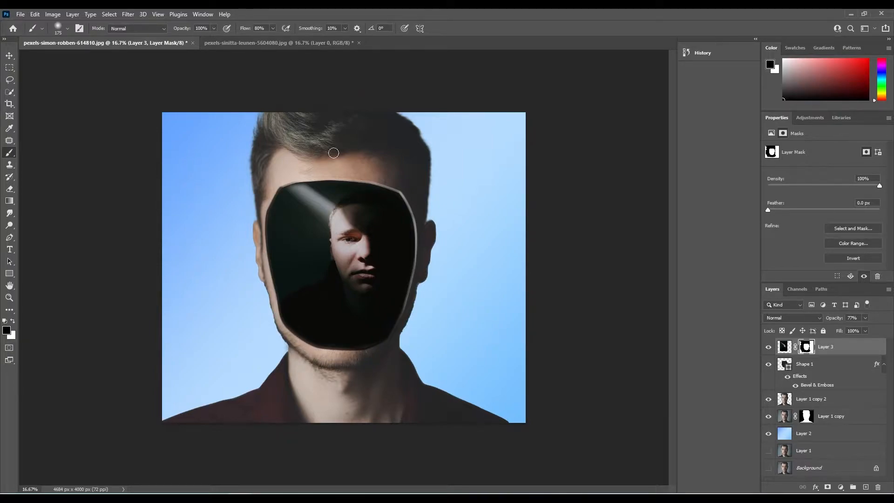
{"action": "mouse_move", "coordinate": [422, 254]}
{"action": "left_mouse_down"}
{"action": "mouse_move", "coordinate": [426, 289]}
{"action": "mouse_move", "coordinate": [418, 280]}
{"action": "mouse_move", "coordinate": [409, 319]}
{"action": "mouse_move", "coordinate": [410, 308]}
{"action": "mouse_move", "coordinate": [387, 346]}
{"action": "left_mouse_up"}
- Paint white on the light-beam photo's mask along the hollow's lower edge above the chin
{"action": "key", "text": "x"}
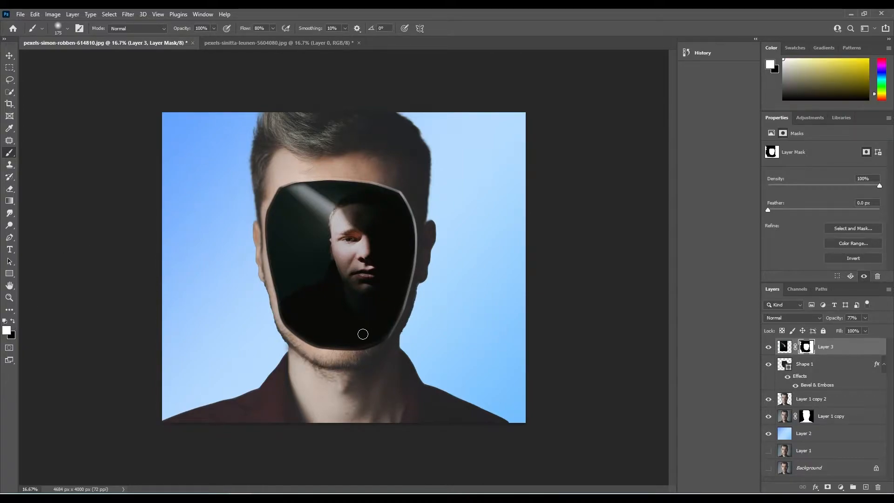
{"action": "left_click", "coordinate": [9, 297]}
{"action": "left_click", "coordinate": [377, 365]}
{"action": "left_click", "coordinate": [359, 363]}
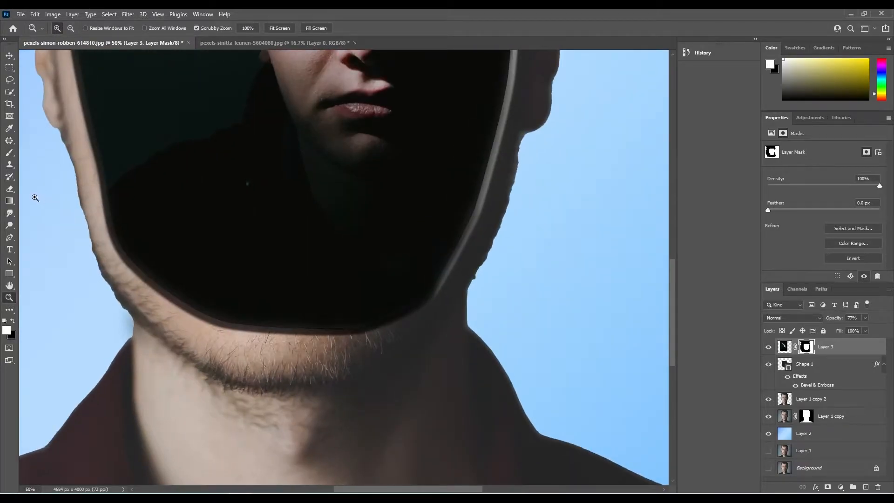
{"action": "key", "text": "x"}
{"action": "key", "text": "b"}
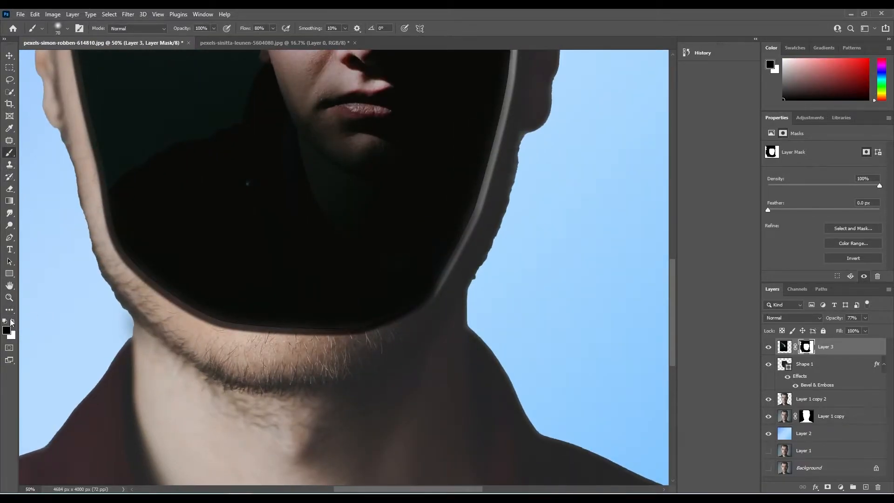
{"action": "key", "text": "x"}
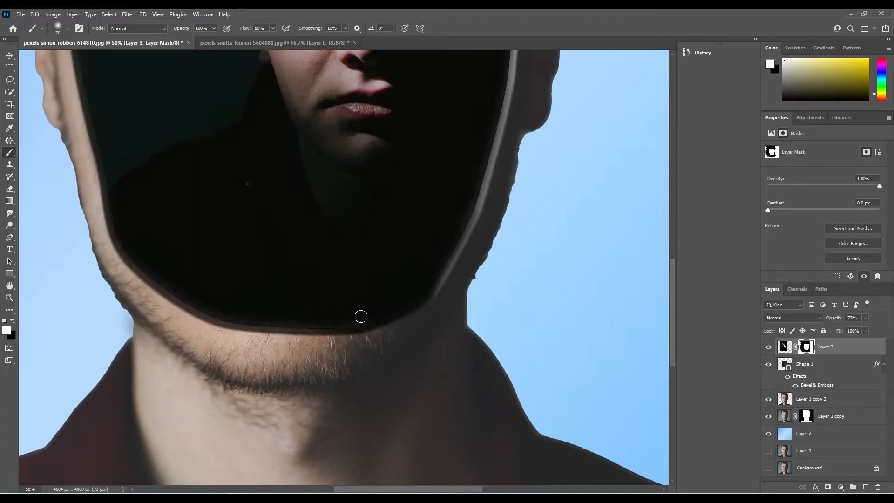
{"action": "left_click", "coordinate": [16, 322]}
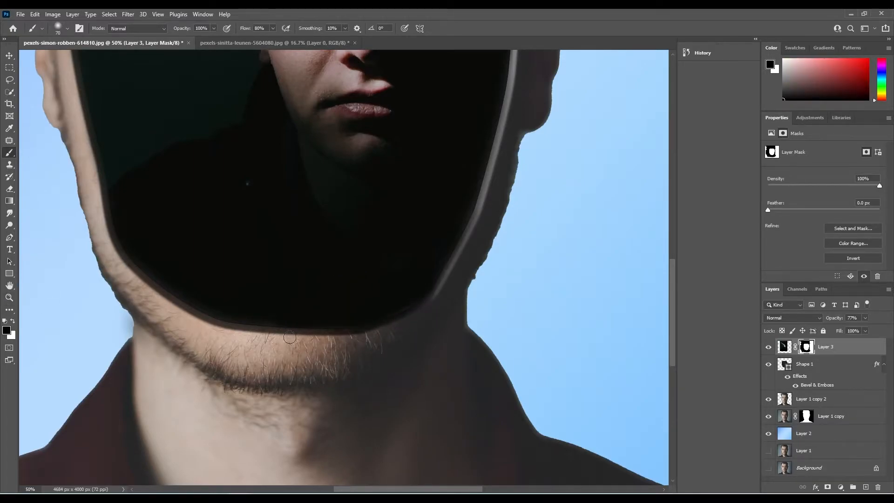
{"action": "key", "text": "x"}
{"action": "mouse_move", "coordinate": [155, 266]}
{"action": "left_mouse_down"}
{"action": "mouse_move", "coordinate": [145, 260]}
{"action": "mouse_move", "coordinate": [189, 295]}
{"action": "mouse_move", "coordinate": [241, 313]}
{"action": "mouse_move", "coordinate": [345, 317]}
{"action": "left_mouse_up"}
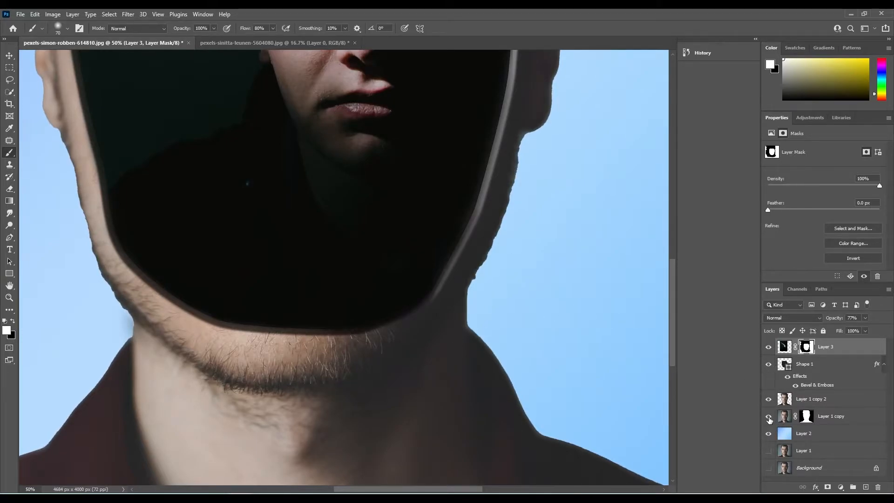
{"action": "key", "text": "ctrl+0"}
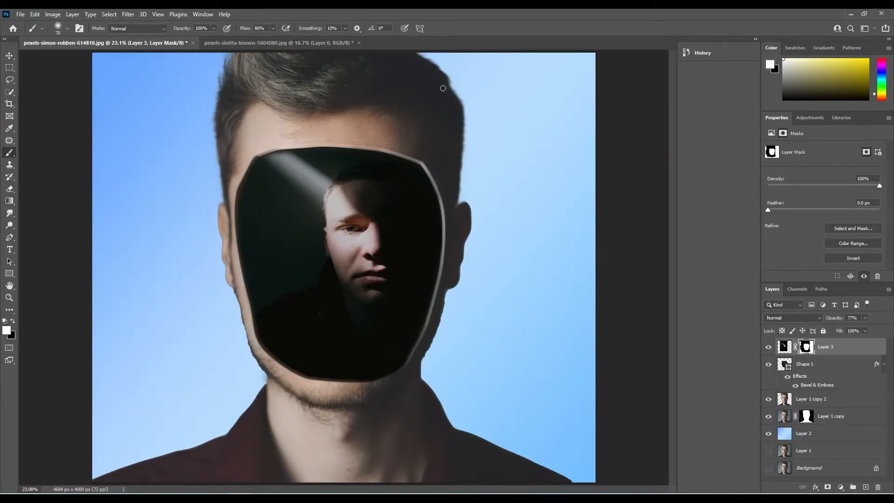
- Scale the light-beam photo down to 2162 by 2983 px and shift it slightly within the hollow
{"action": "left_click", "coordinate": [784, 347]}
{"action": "key", "text": "ctrl+t"}
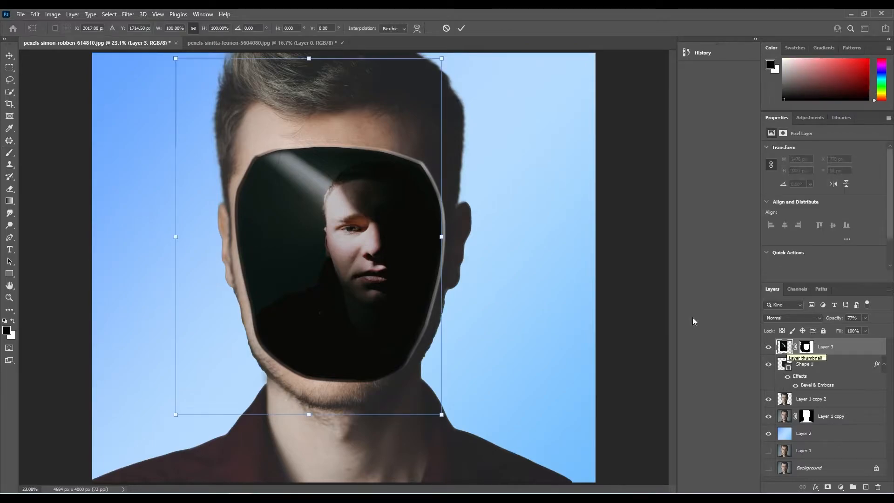
{"action": "left_click_drag", "start_coordinate": [181, 61], "coordinate": [209, 94]}
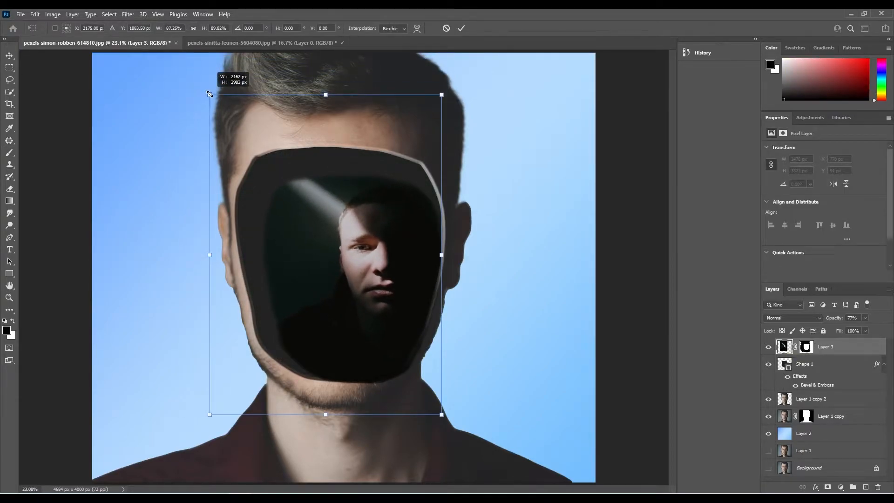
{"action": "left_click_drag", "start_coordinate": [377, 273], "coordinate": [411, 254]}
{"action": "left_click", "coordinate": [461, 28]}
- Paint white on the light-beam photo's mask around its edges to extend the photo across the whole hollow
{"action": "key", "text": "b"}
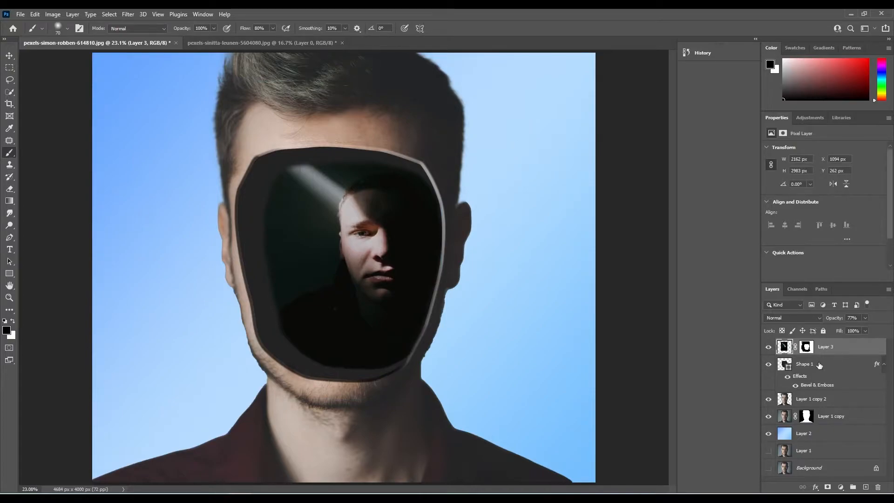
{"action": "left_click", "coordinate": [806, 346]}
{"action": "key", "text": "x"}
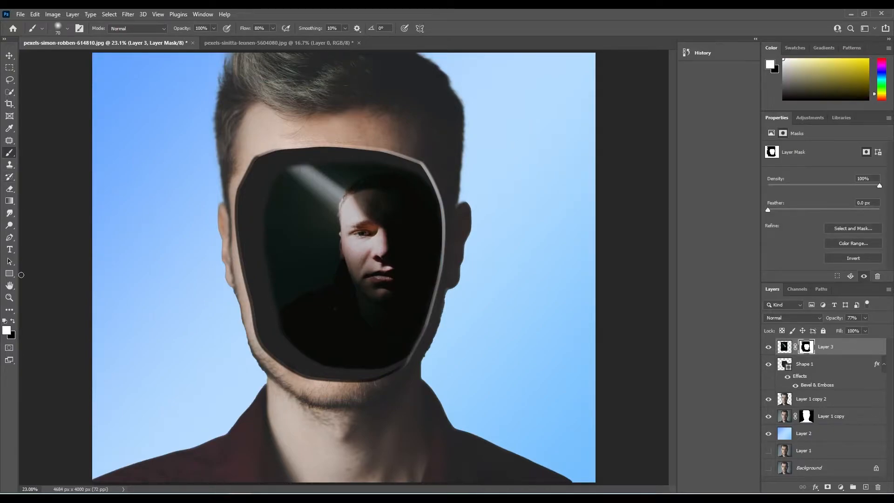
{"action": "left_click", "coordinate": [14, 322]}
{"action": "key", "text": "x"}
{"action": "key", "text": "bracketright"}
{"action": "key", "text": "bracketright"}
{"action": "key", "text": "bracketright"}
{"action": "key", "text": "bracketright"}
{"action": "key", "text": "bracketright"}
{"action": "mouse_move", "coordinate": [282, 170]}
{"action": "left_mouse_down"}
{"action": "mouse_move", "coordinate": [267, 190]}
{"action": "mouse_move", "coordinate": [257, 185]}
{"action": "mouse_move", "coordinate": [266, 170]}
{"action": "mouse_move", "coordinate": [307, 166]}
{"action": "left_mouse_up"}
{"action": "key", "text": "bracketleft"}
{"action": "key", "text": "bracketleft"}
{"action": "key", "text": "bracketleft"}
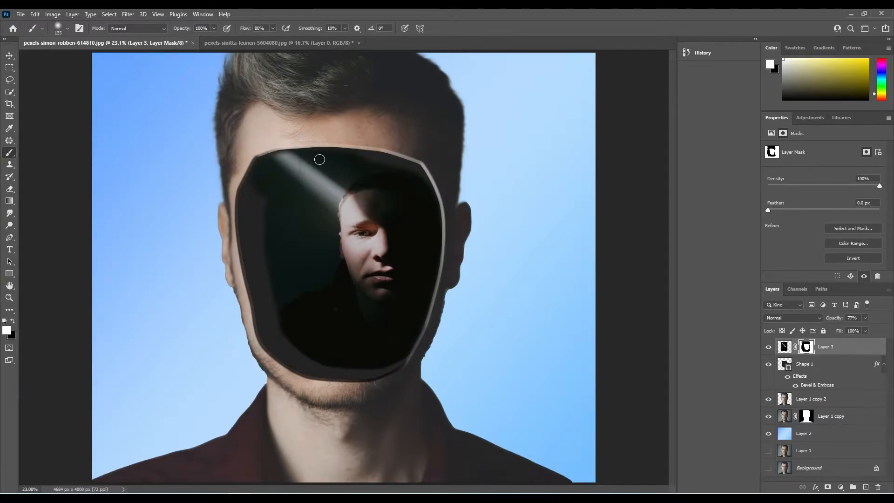
{"action": "key", "text": "bracketleft"}
{"action": "key", "text": "bracketleft"}
{"action": "mouse_move", "coordinate": [362, 155]}
{"action": "left_mouse_down"}
{"action": "mouse_move", "coordinate": [251, 179]}
{"action": "mouse_move", "coordinate": [259, 166]}
{"action": "mouse_move", "coordinate": [265, 210]}
{"action": "mouse_move", "coordinate": [258, 217]}
{"action": "mouse_move", "coordinate": [246, 202]}
{"action": "mouse_move", "coordinate": [252, 218]}
{"action": "mouse_move", "coordinate": [246, 233]}
{"action": "mouse_move", "coordinate": [246, 206]}
{"action": "mouse_move", "coordinate": [242, 236]}
{"action": "mouse_move", "coordinate": [313, 370]}
{"action": "mouse_move", "coordinate": [374, 368]}
{"action": "mouse_move", "coordinate": [352, 370]}
{"action": "mouse_move", "coordinate": [363, 374]}
{"action": "mouse_move", "coordinate": [348, 374]}
{"action": "mouse_move", "coordinate": [403, 356]}
{"action": "left_mouse_up"}
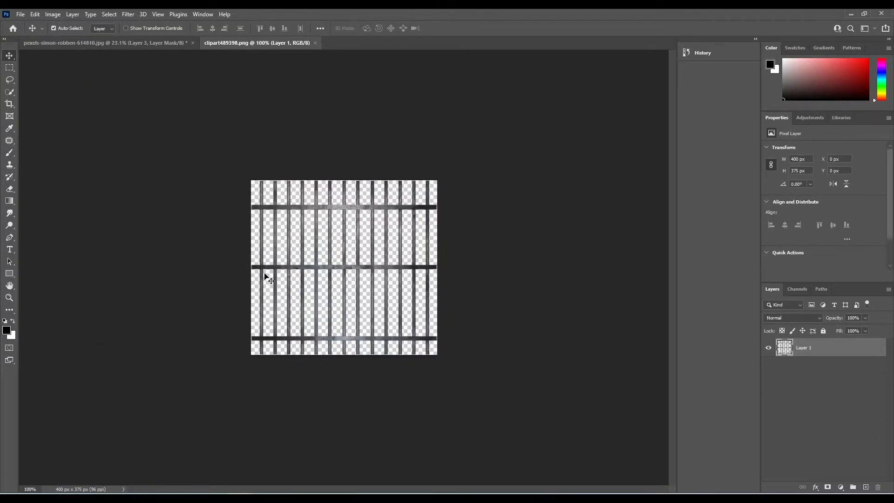
- Bring the prison bars from clipart489398.png into the portrait document as a new layer above the light-beam photo
{"action": "left_click_drag", "start_coordinate": [260, 280], "coordinate": [260, 186]}
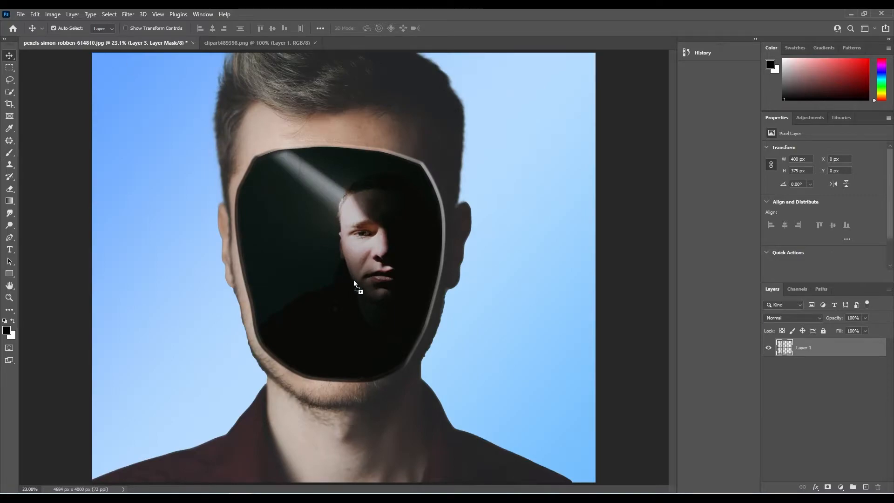
{"action": "left_click_drag", "start_coordinate": [353, 280], "coordinate": [353, 280]}
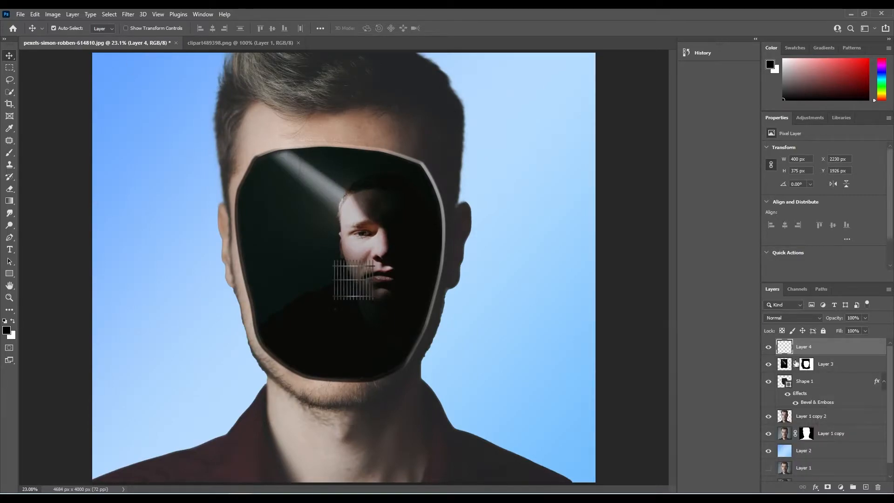
{"action": "mouse_move", "coordinate": [810, 347]}
{"action": "left_mouse_down"}
{"action": "mouse_move", "coordinate": [812, 378]}
{"action": "mouse_move", "coordinate": [822, 347]}
{"action": "left_mouse_up"}
- Enlarge the prison bars to 2706 by 2307 px and position them so they cover the whole face hollow
{"action": "key", "text": "ctrl+t"}
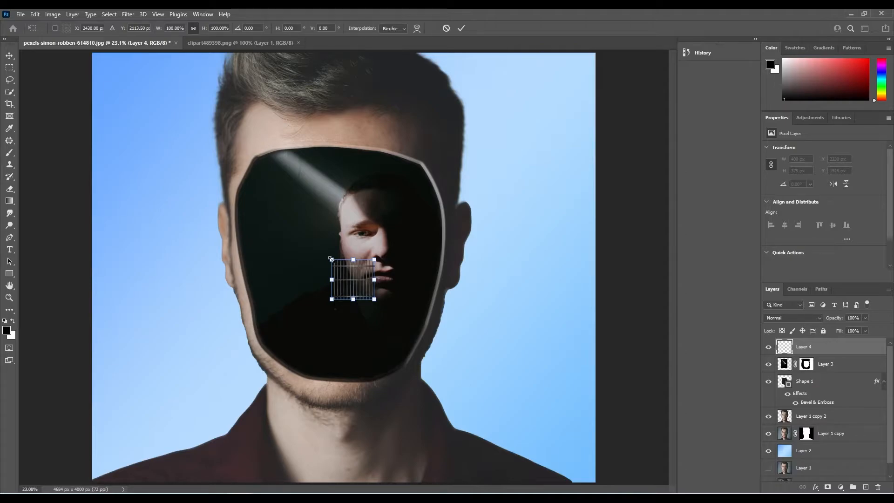
{"action": "left_click_drag", "start_coordinate": [331, 259], "coordinate": [238, 154]}
{"action": "left_click_drag", "start_coordinate": [374, 298], "coordinate": [511, 400]}
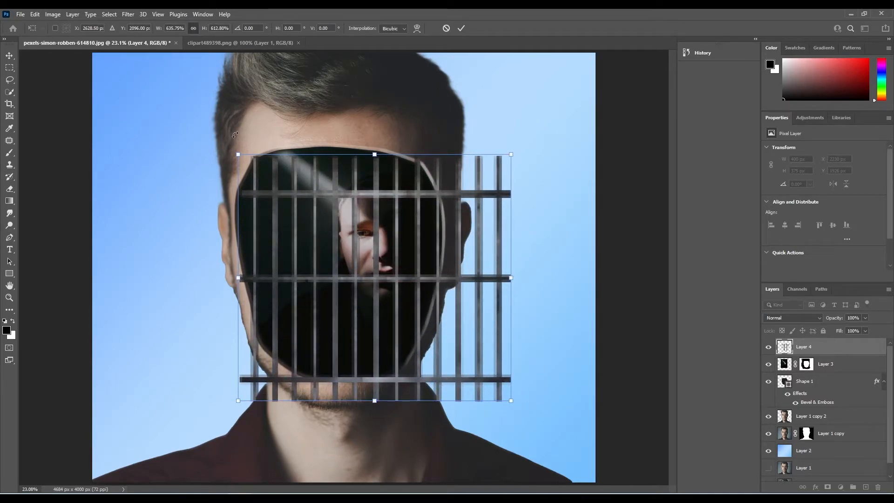
{"action": "left_click_drag", "start_coordinate": [236, 153], "coordinate": [182, 124]}
{"action": "left_click_drag", "start_coordinate": [359, 278], "coordinate": [350, 301]}
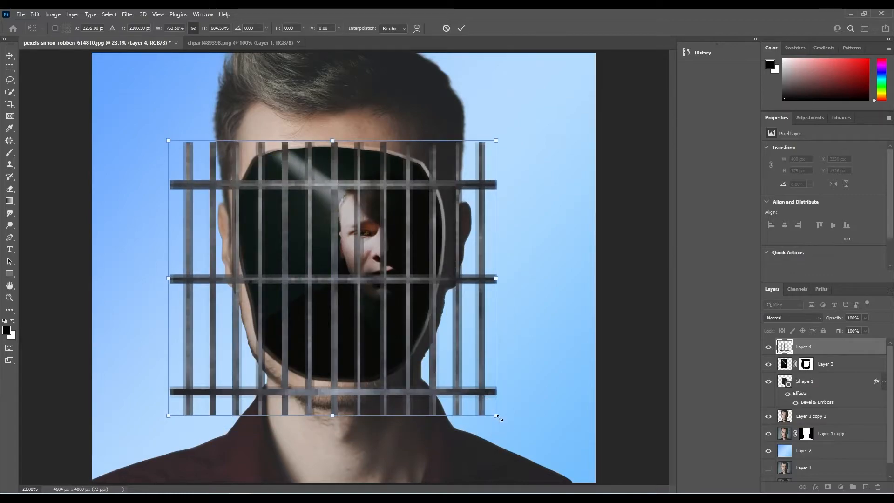
{"action": "left_click_drag", "start_coordinate": [495, 414], "coordinate": [441, 372]}
{"action": "left_click_drag", "start_coordinate": [370, 318], "coordinate": [390, 321]}
{"action": "left_click_drag", "start_coordinate": [325, 380], "coordinate": [325, 393]}
{"action": "left_click_drag", "start_coordinate": [331, 349], "coordinate": [331, 342]}
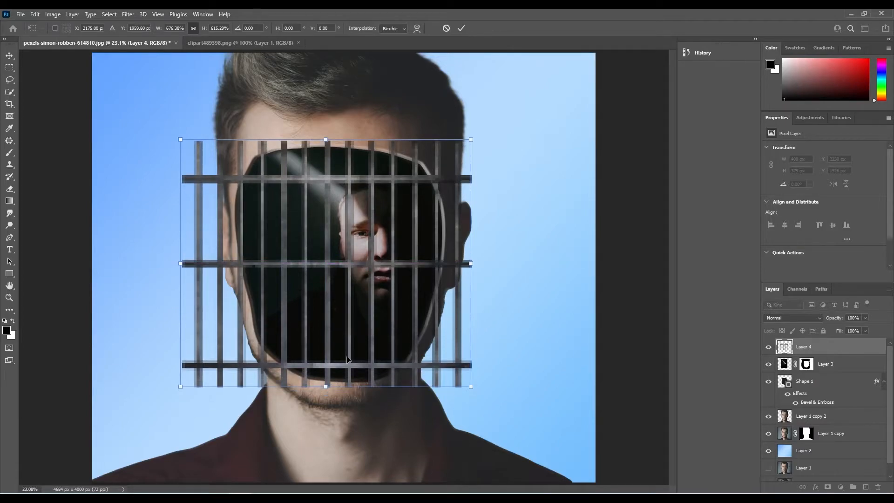
{"action": "left_click", "coordinate": [460, 28]}
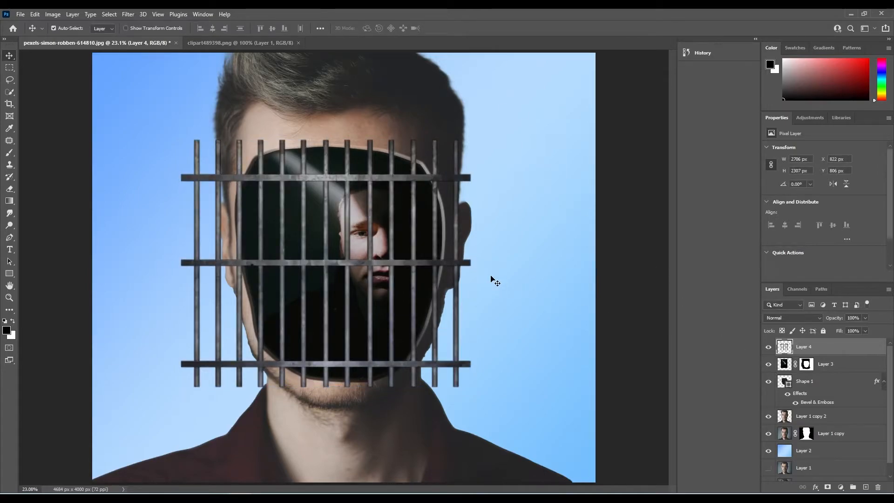
- Add a layer mask to the prison bars and paint black on it to hide the bars outside the hollow
{"action": "left_click", "coordinate": [827, 486]}
{"action": "left_click", "coordinate": [10, 152]}
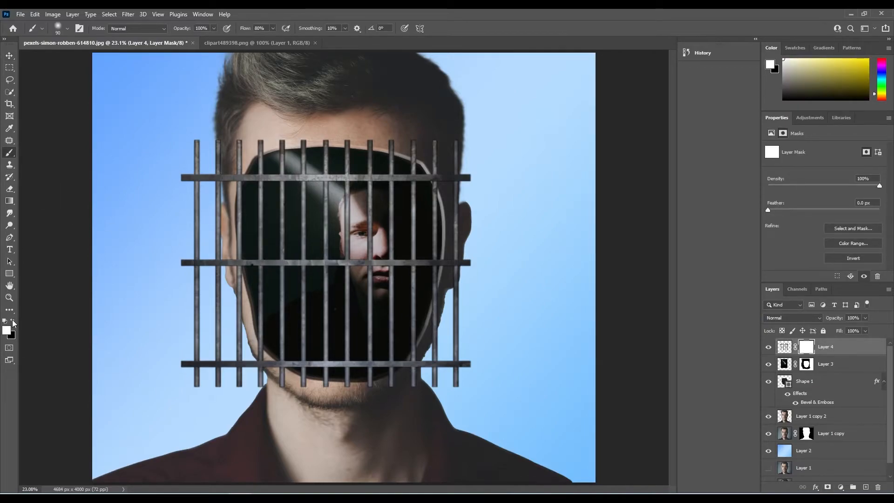
{"action": "left_click", "coordinate": [13, 322]}
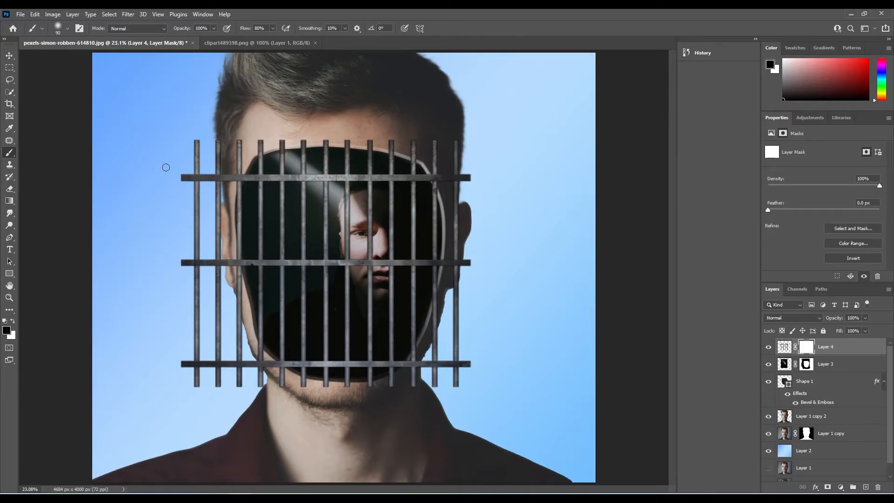
{"action": "mouse_move", "coordinate": [283, 127]}
{"action": "left_mouse_down"}
{"action": "mouse_move", "coordinate": [304, 140]}
{"action": "mouse_move", "coordinate": [240, 151]}
{"action": "mouse_move", "coordinate": [197, 194]}
{"action": "mouse_move", "coordinate": [186, 294]}
{"action": "mouse_move", "coordinate": [205, 156]}
{"action": "mouse_move", "coordinate": [186, 359]}
{"action": "mouse_move", "coordinate": [194, 249]}
{"action": "mouse_move", "coordinate": [217, 380]}
{"action": "mouse_move", "coordinate": [197, 348]}
{"action": "left_mouse_up"}
{"action": "key", "text": "bracketright"}
{"action": "key", "text": "bracketright"}
{"action": "key", "text": "bracketright"}
{"action": "key", "text": "bracketright"}
{"action": "key", "text": "bracketright"}
{"action": "key", "text": "bracketright"}
{"action": "key", "text": "bracketleft"}
{"action": "key", "text": "bracketleft"}
{"action": "key", "text": "bracketleft"}
{"action": "key", "text": "bracketleft"}
{"action": "key", "text": "bracketleft"}
{"action": "mouse_move", "coordinate": [229, 263]}
{"action": "left_mouse_down"}
{"action": "mouse_move", "coordinate": [235, 272]}
{"action": "mouse_move", "coordinate": [233, 262]}
{"action": "mouse_move", "coordinate": [170, 297]}
{"action": "mouse_move", "coordinate": [236, 275]}
{"action": "mouse_move", "coordinate": [229, 378]}
{"action": "mouse_move", "coordinate": [243, 349]}
{"action": "mouse_move", "coordinate": [247, 360]}
{"action": "mouse_move", "coordinate": [254, 352]}
{"action": "mouse_move", "coordinate": [252, 363]}
{"action": "mouse_move", "coordinate": [252, 346]}
{"action": "mouse_move", "coordinate": [294, 384]}
{"action": "mouse_move", "coordinate": [262, 361]}
{"action": "mouse_move", "coordinate": [256, 343]}
{"action": "mouse_move", "coordinate": [307, 391]}
{"action": "mouse_move", "coordinate": [295, 377]}
{"action": "mouse_move", "coordinate": [330, 395]}
{"action": "mouse_move", "coordinate": [321, 388]}
{"action": "mouse_move", "coordinate": [354, 389]}
{"action": "mouse_move", "coordinate": [324, 383]}
{"action": "mouse_move", "coordinate": [370, 385]}
{"action": "mouse_move", "coordinate": [372, 394]}
{"action": "mouse_move", "coordinate": [393, 378]}
{"action": "mouse_move", "coordinate": [414, 381]}
{"action": "mouse_move", "coordinate": [416, 352]}
{"action": "mouse_move", "coordinate": [410, 390]}
{"action": "mouse_move", "coordinate": [442, 365]}
{"action": "mouse_move", "coordinate": [457, 156]}
{"action": "mouse_move", "coordinate": [443, 175]}
{"action": "mouse_move", "coordinate": [470, 203]}
{"action": "mouse_move", "coordinate": [458, 204]}
{"action": "mouse_move", "coordinate": [453, 256]}
{"action": "mouse_move", "coordinate": [457, 383]}
{"action": "mouse_move", "coordinate": [457, 340]}
{"action": "mouse_move", "coordinate": [434, 338]}
{"action": "mouse_move", "coordinate": [437, 299]}
{"action": "mouse_move", "coordinate": [459, 258]}
{"action": "mouse_move", "coordinate": [451, 251]}
{"action": "mouse_move", "coordinate": [443, 272]}
{"action": "mouse_move", "coordinate": [431, 136]}
{"action": "mouse_move", "coordinate": [440, 191]}
{"action": "mouse_move", "coordinate": [357, 136]}
{"action": "mouse_move", "coordinate": [412, 145]}
{"action": "left_mouse_up"}
- Add a Curves adjustment clipped to the prison bars layer and lower its white point to darken the bars
{"action": "left_click", "coordinate": [784, 346]}
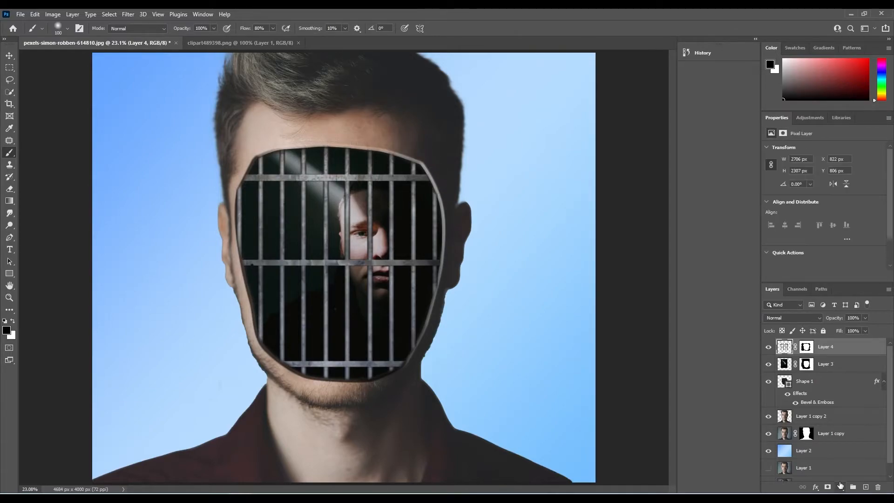
{"action": "left_click", "coordinate": [840, 486]}
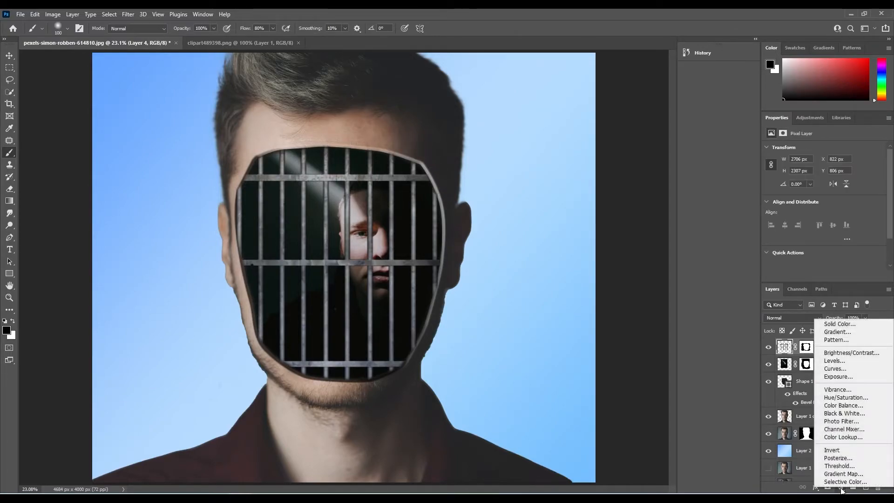
{"action": "left_click", "coordinate": [839, 367]}
{"action": "left_click", "coordinate": [823, 276]}
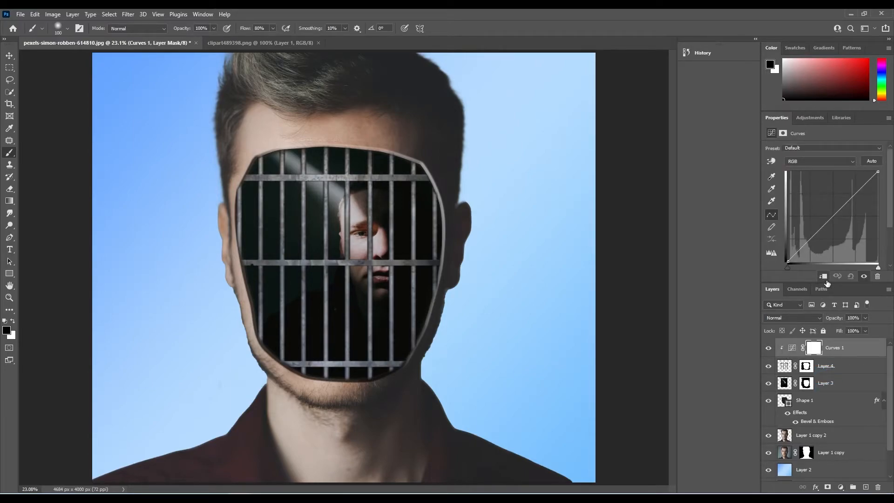
{"action": "left_click_drag", "start_coordinate": [878, 173], "coordinate": [877, 225]}
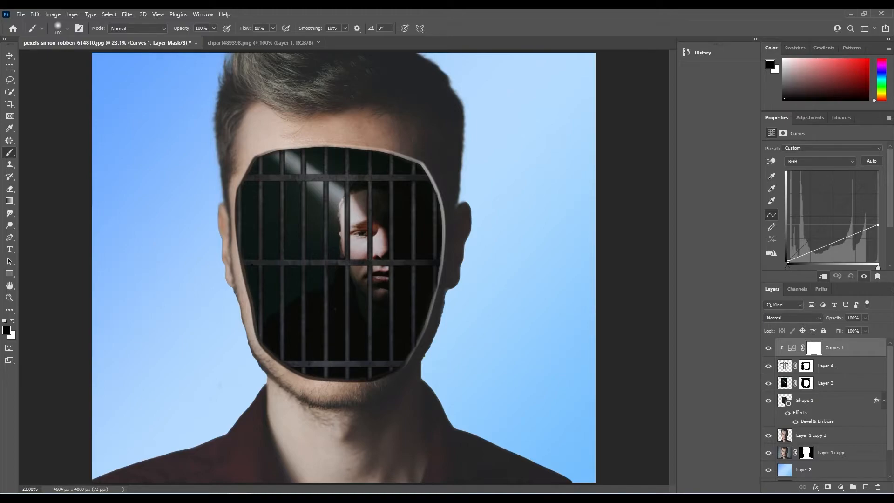
{"action": "left_click", "coordinate": [784, 382]}
{"action": "left_click", "coordinate": [852, 350]}
{"action": "left_click", "coordinate": [13, 299]}
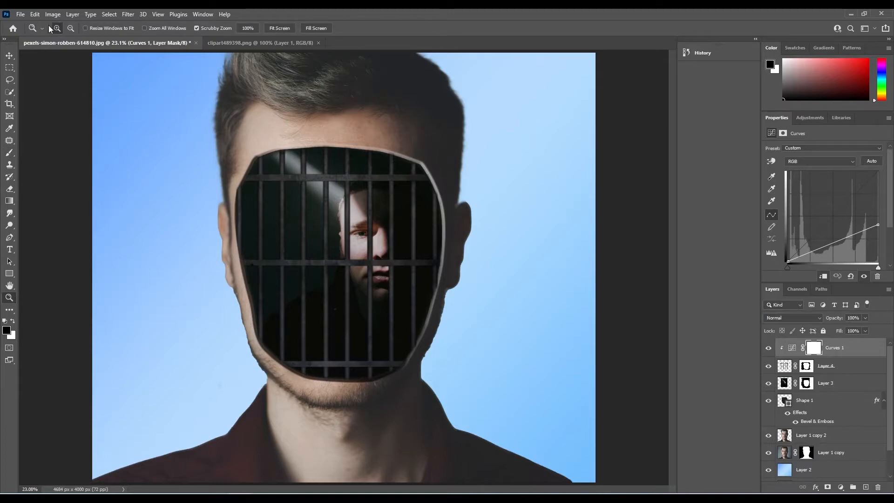
- Touch up the prison bars' layer mask along the hollow's lower right rim with a 40 px black brush
{"action": "left_click", "coordinate": [271, 274]}
{"action": "left_click", "coordinate": [271, 274]}
{"action": "left_click", "coordinate": [271, 274]}
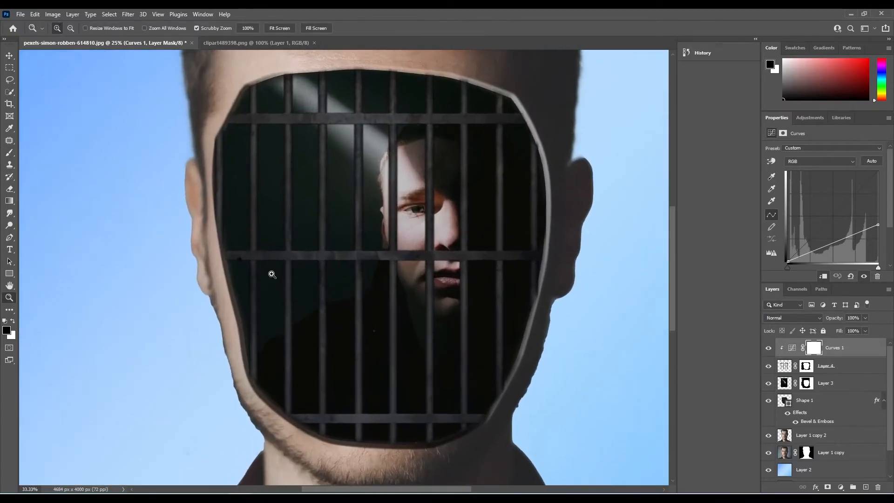
{"action": "left_click_drag", "start_coordinate": [399, 442], "coordinate": [286, 230]}
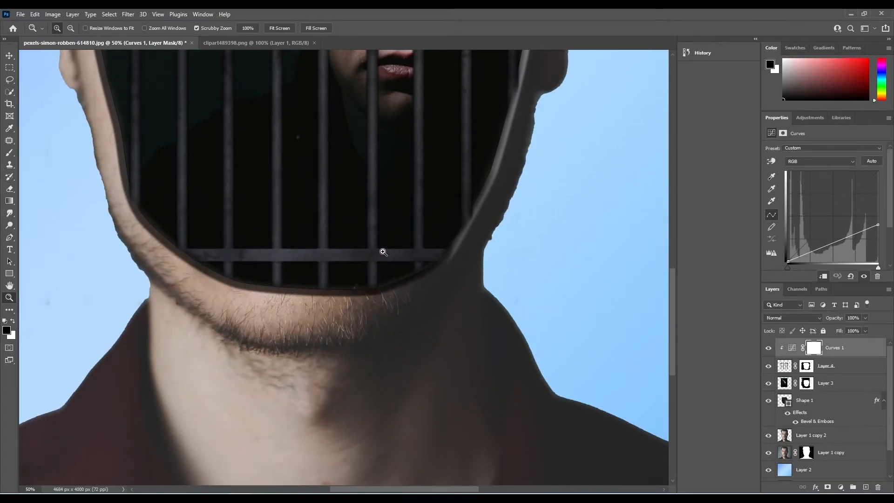
{"action": "left_click", "coordinate": [806, 366]}
{"action": "key", "text": "b"}
{"action": "key", "text": "bracketleft"}
{"action": "key", "text": "bracketleft"}
{"action": "key", "text": "bracketleft"}
{"action": "key", "text": "bracketleft"}
{"action": "key", "text": "bracketleft"}
{"action": "key", "text": "bracketleft"}
{"action": "key", "text": "bracketleft"}
{"action": "key", "text": "bracketleft"}
{"action": "key", "text": "bracketleft"}
{"action": "key", "text": "bracketleft"}
{"action": "key", "text": "bracketleft"}
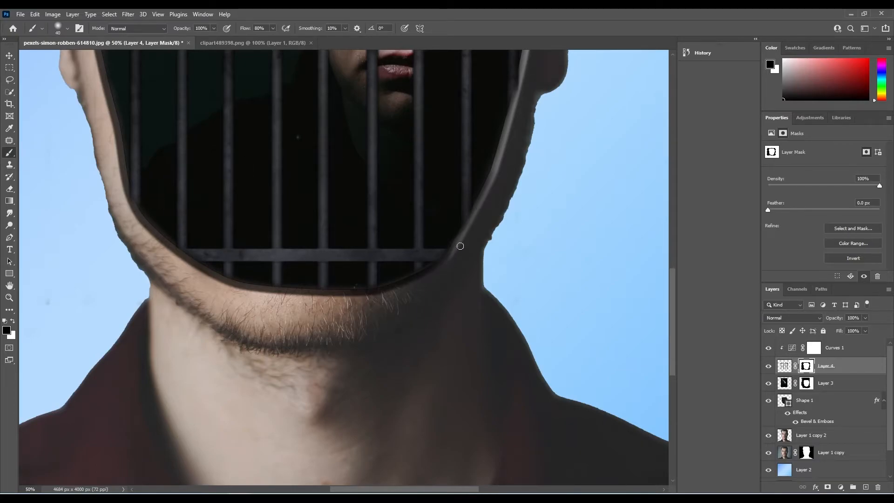
{"action": "left_click_drag", "start_coordinate": [564, 84], "coordinate": [399, 229]}
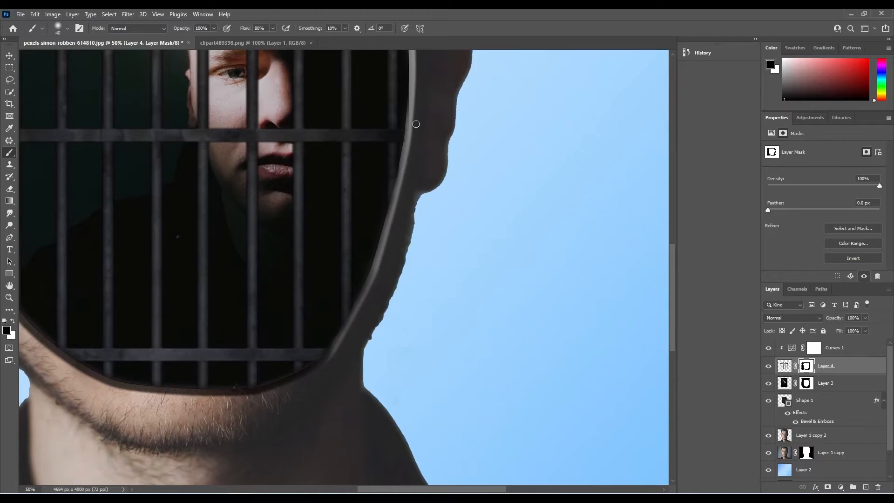
- Paint white on the light-beam photo's layer mask (Layer 3) to extend the photo along the hollow's lower edge
{"action": "left_click", "coordinate": [805, 383]}
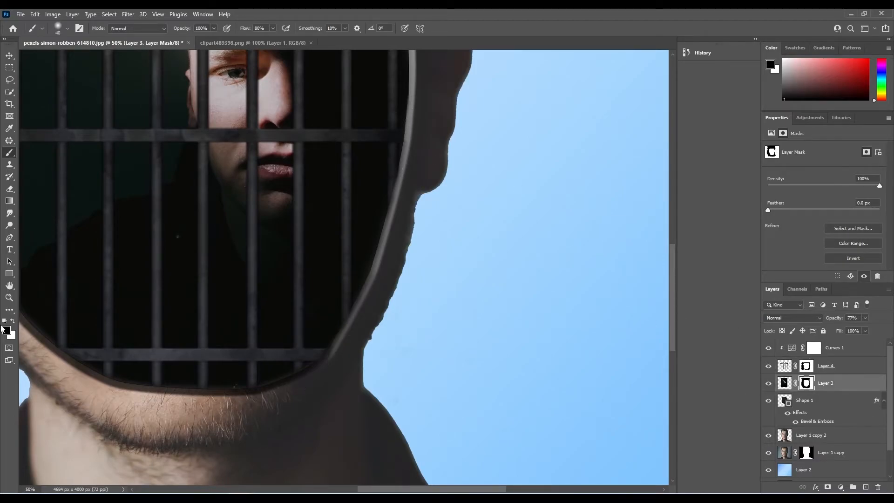
{"action": "left_click", "coordinate": [12, 321]}
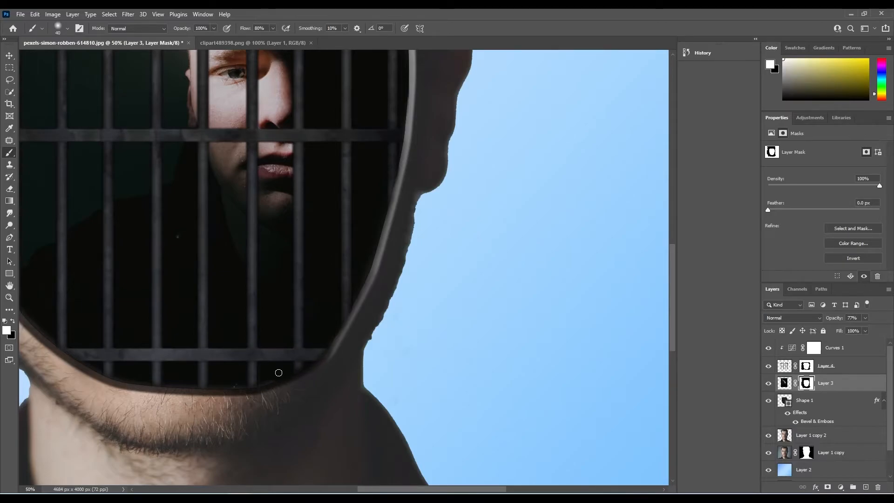
{"action": "mouse_move", "coordinate": [195, 383]}
{"action": "left_mouse_down"}
{"action": "mouse_move", "coordinate": [206, 383]}
{"action": "mouse_move", "coordinate": [161, 380]}
{"action": "left_mouse_up"}
{"action": "mouse_move", "coordinate": [57, 309]}
{"action": "left_mouse_down"}
{"action": "mouse_move", "coordinate": [171, 317]}
{"action": "mouse_move", "coordinate": [153, 326]}
{"action": "left_mouse_up"}
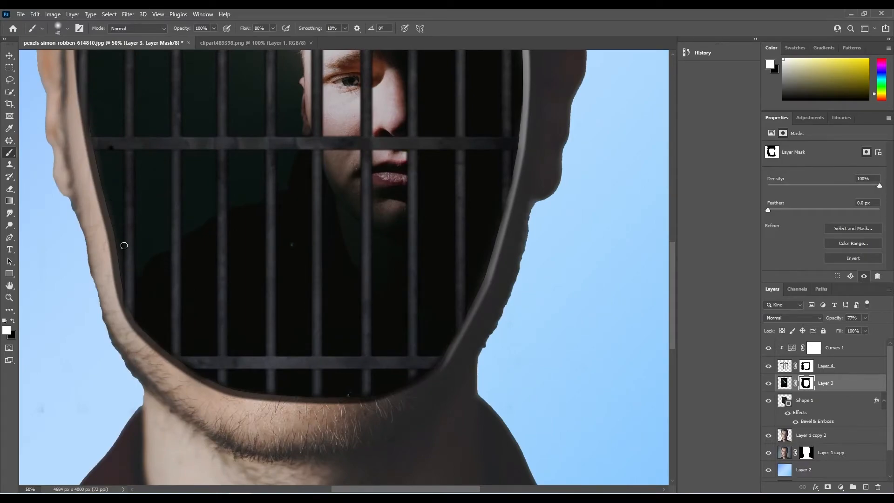
- Touch up the prison bars' layer mask along the hollow's left edge, undoing the white stroke and switching to black
{"action": "left_click", "coordinate": [806, 367]}
{"action": "left_click_drag", "start_coordinate": [77, 135], "coordinate": [76, 124]}
{"action": "key", "text": "ctrl+z"}
{"action": "left_click", "coordinate": [12, 321]}
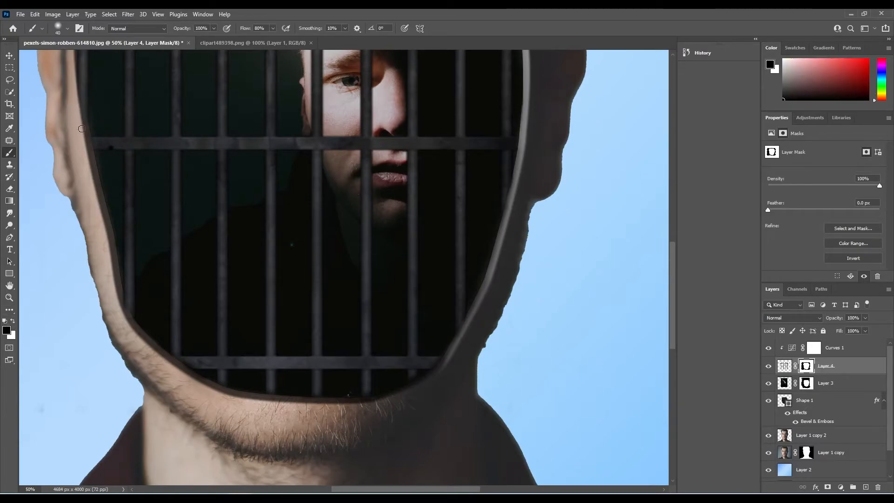
{"action": "scroll", "coordinate": [106, 205], "scroll_direction": "up", "scroll_amount": 5}
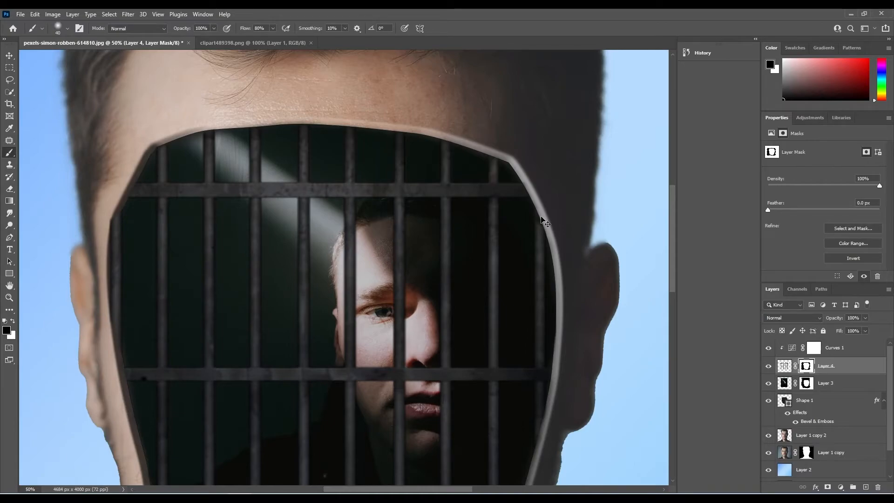
{"action": "key", "text": "ctrl+0"}
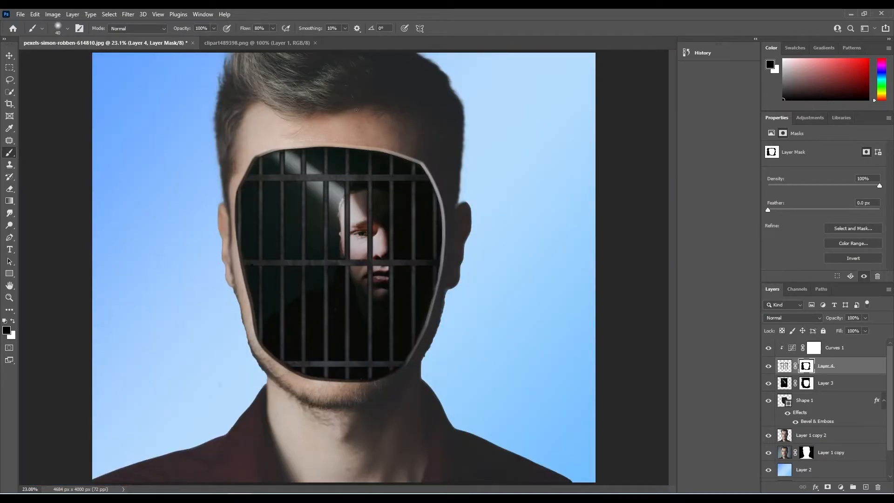
- Stamp all visible layers into a new layer at the top of the stack and place an empty layer directly beneath it
{"action": "left_click", "coordinate": [846, 353]}
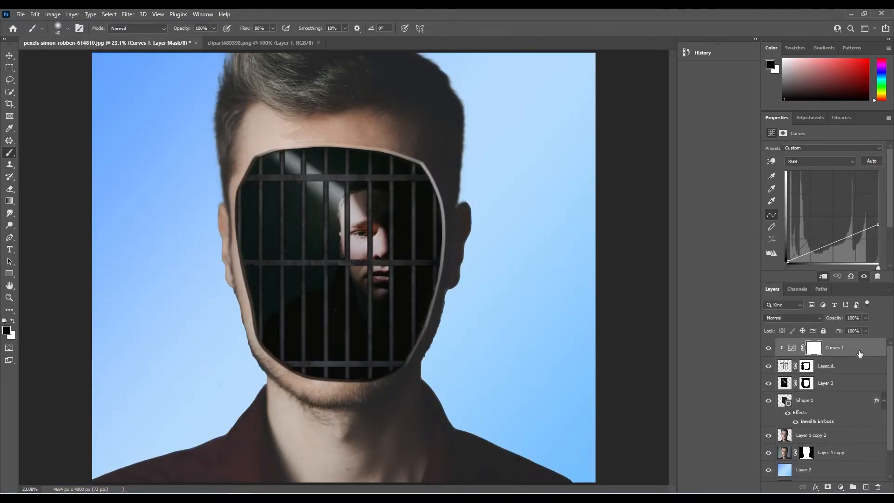
{"action": "key", "text": "ctrl+shift+alt+e"}
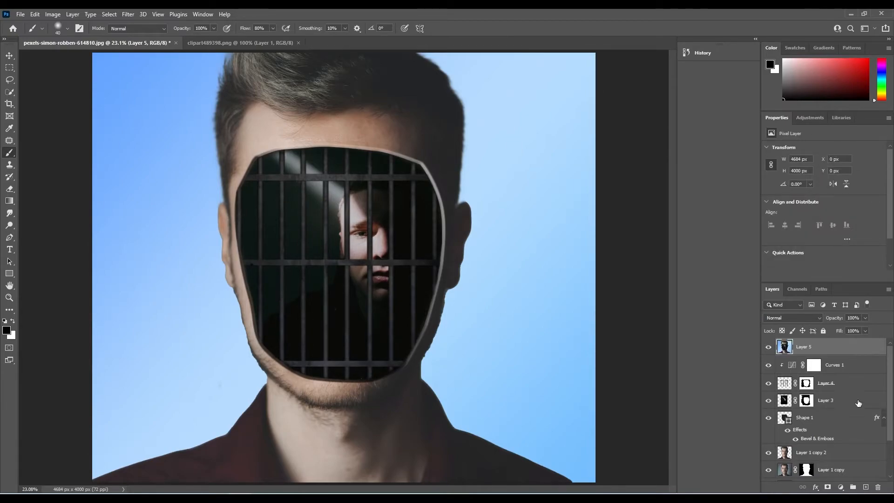
{"action": "left_click", "coordinate": [866, 487]}
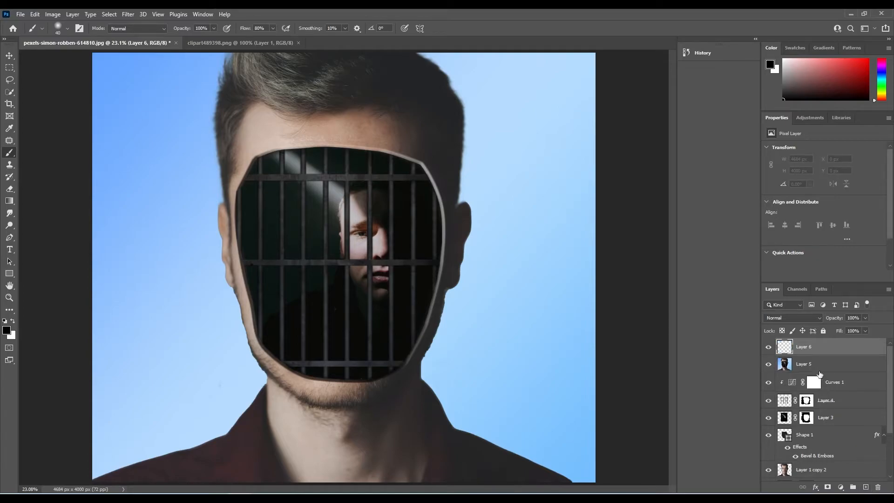
{"action": "left_click_drag", "start_coordinate": [822, 350], "coordinate": [822, 373]}
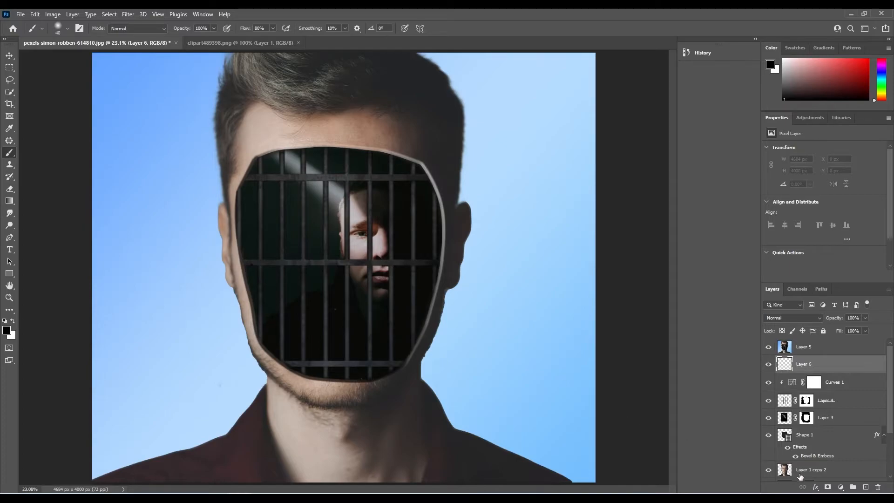
- Add a dark gray Solid Color fill layer directly beneath the merged portrait layer
{"action": "left_click", "coordinate": [841, 488]}
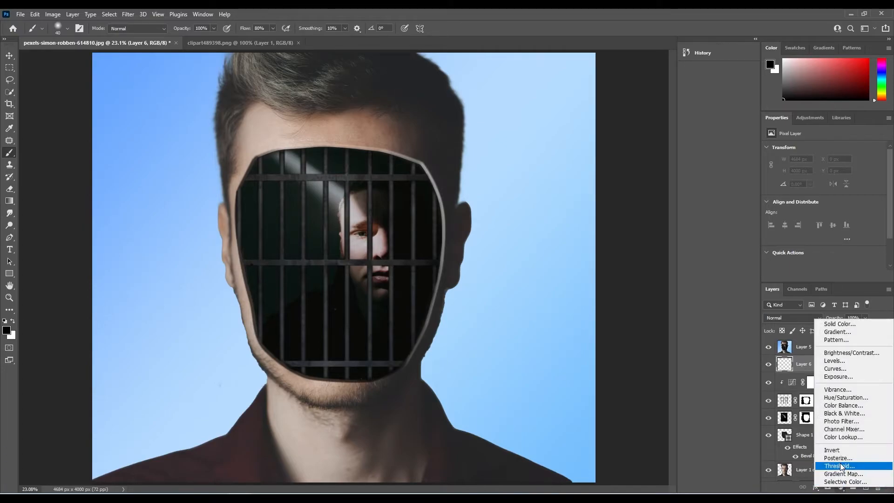
{"action": "left_click", "coordinate": [839, 323]}
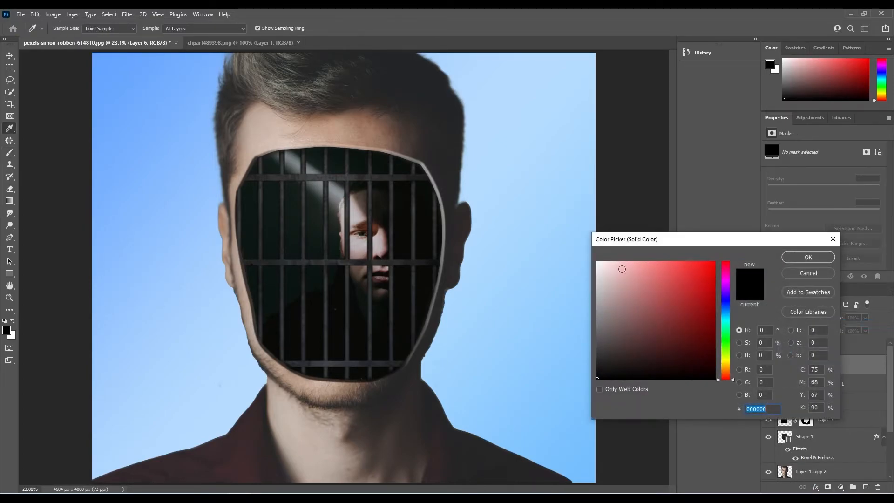
{"action": "left_click_drag", "start_coordinate": [619, 361], "coordinate": [588, 357]}
{"action": "left_click", "coordinate": [795, 256]}
- Select the man on the merged portrait layer (Layer 5) with Select Subject
{"action": "left_click", "coordinate": [786, 348]}
{"action": "left_click", "coordinate": [10, 92]}
{"action": "left_click", "coordinate": [271, 29]}
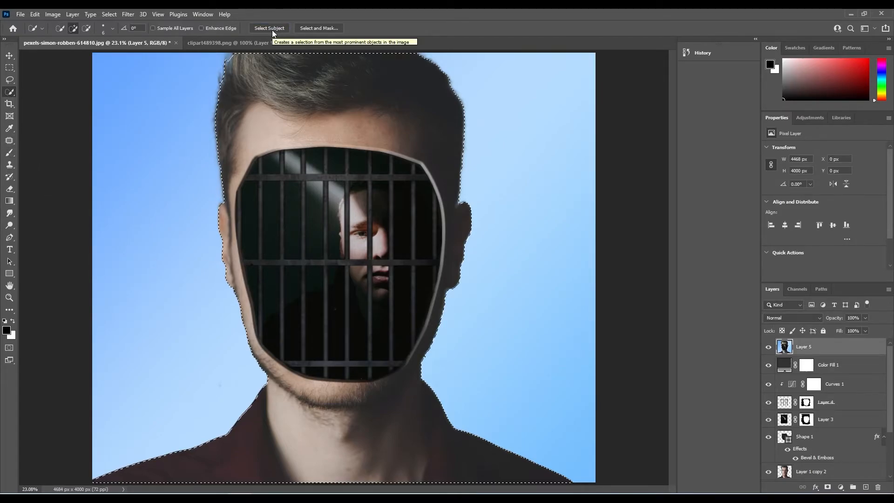
- Refine the selection with Shift Edge at -63% and Refine Edge strokes along the hair, and mask the merged layer with it
{"action": "left_click", "coordinate": [332, 28]}
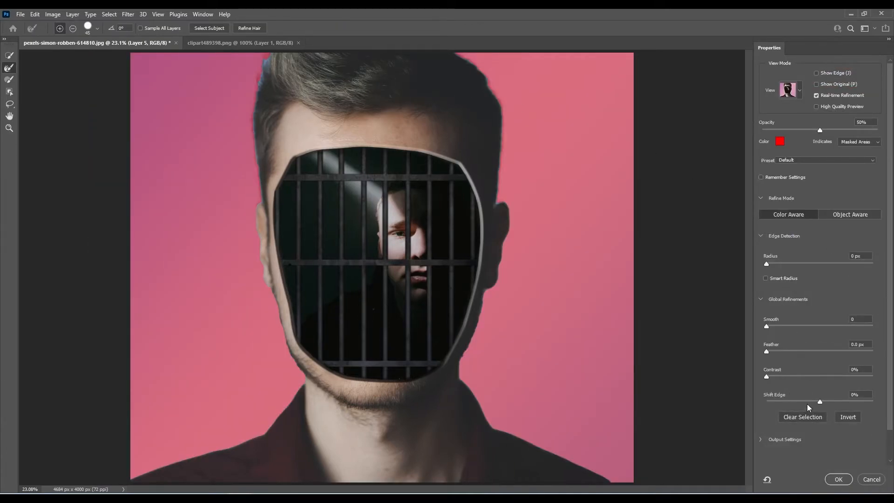
{"action": "left_click_drag", "start_coordinate": [802, 400], "coordinate": [785, 400]}
{"action": "mouse_move", "coordinate": [267, 58]}
{"action": "left_mouse_down"}
{"action": "mouse_move", "coordinate": [268, 76]}
{"action": "mouse_move", "coordinate": [252, 98]}
{"action": "mouse_move", "coordinate": [257, 229]}
{"action": "left_mouse_up"}
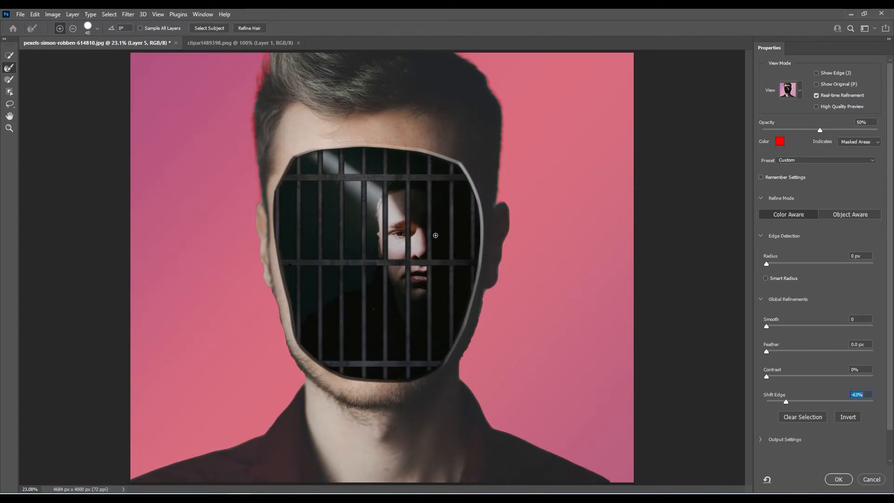
{"action": "mouse_move", "coordinate": [501, 160]}
{"action": "left_mouse_down"}
{"action": "mouse_move", "coordinate": [502, 107]}
{"action": "mouse_move", "coordinate": [484, 79]}
{"action": "mouse_move", "coordinate": [491, 141]}
{"action": "mouse_move", "coordinate": [482, 77]}
{"action": "mouse_move", "coordinate": [450, 53]}
{"action": "left_mouse_up"}
{"action": "left_click_drag", "start_coordinate": [263, 58], "coordinate": [261, 91]}
{"action": "left_click_drag", "start_coordinate": [262, 88], "coordinate": [261, 77]}
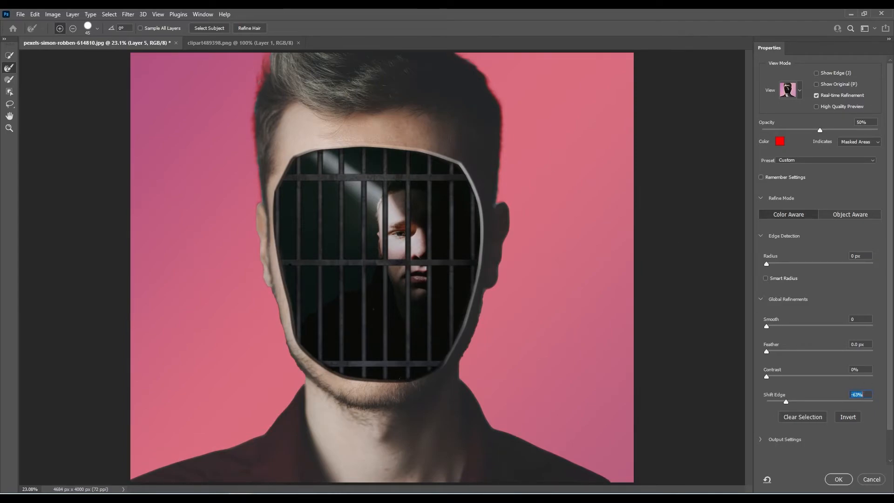
{"action": "left_click", "coordinate": [837, 479]}
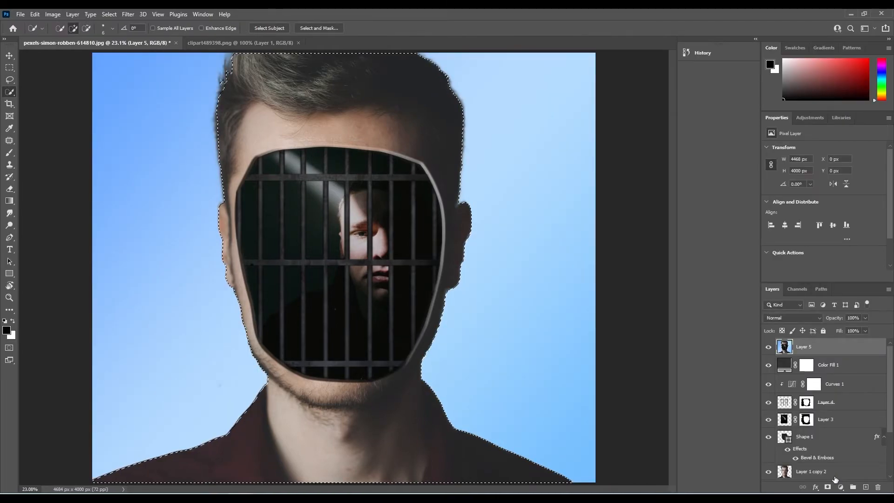
{"action": "left_click", "coordinate": [827, 487]}
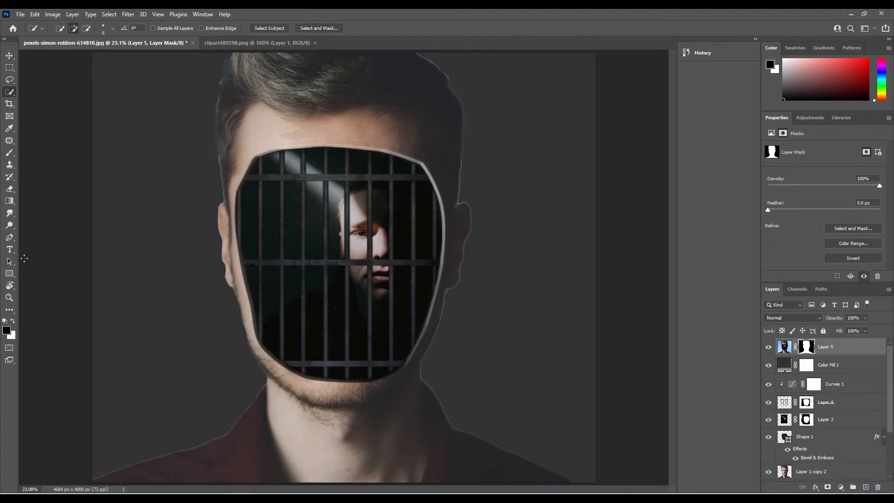
- Paint black on the merged layer's mask to remove the light fringe from the left temple, ear and jaw, using a 30 px brush below the temple
{"action": "left_click", "coordinate": [9, 297]}
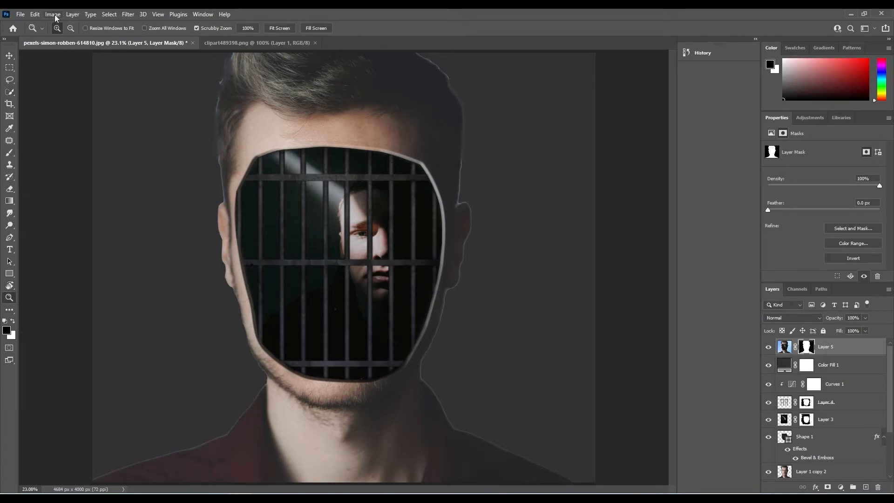
{"action": "left_click_drag", "start_coordinate": [228, 153], "coordinate": [228, 146]}
{"action": "key", "text": "b"}
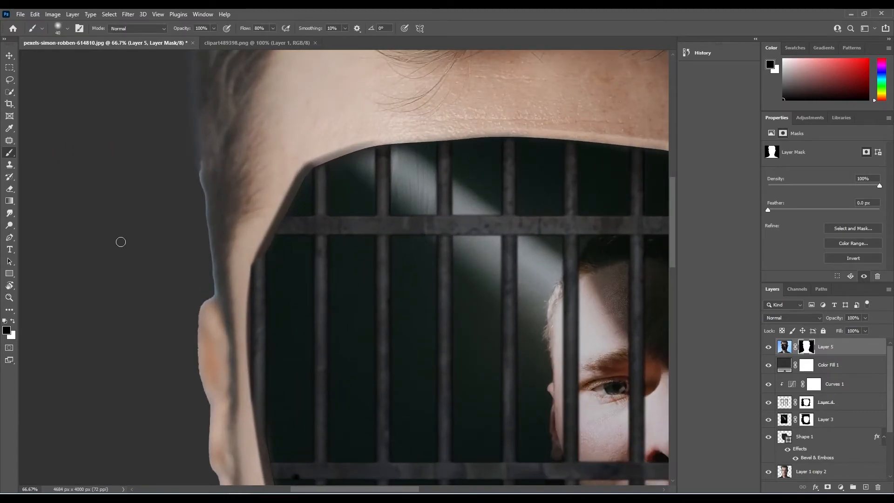
{"action": "left_click_drag", "start_coordinate": [197, 161], "coordinate": [208, 265]}
{"action": "key", "text": "["}
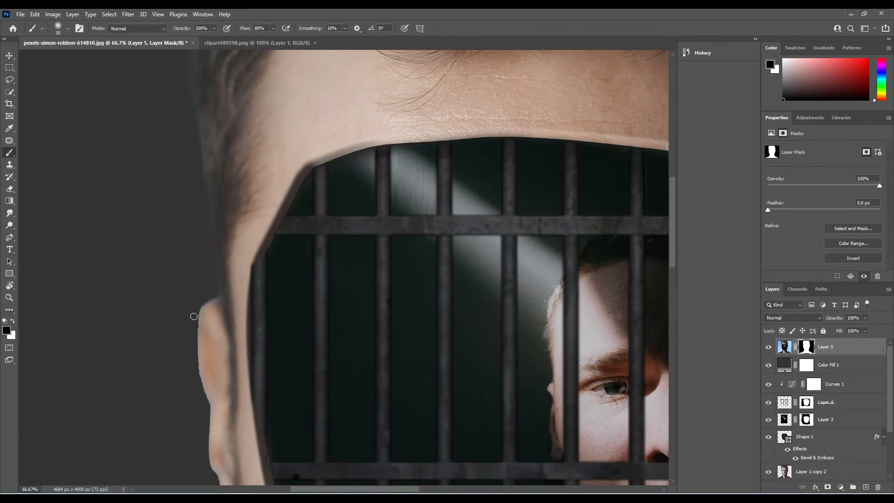
{"action": "scroll", "coordinate": [195, 311], "scroll_direction": "down", "scroll_amount": 4}
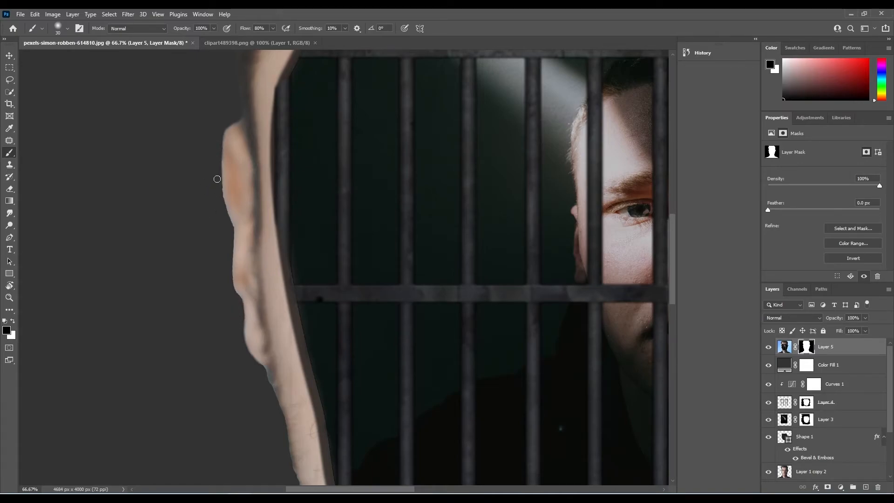
{"action": "left_click_drag", "start_coordinate": [190, 307], "coordinate": [186, 296]}
{"action": "scroll", "coordinate": [239, 168], "scroll_direction": "down", "scroll_amount": 5}
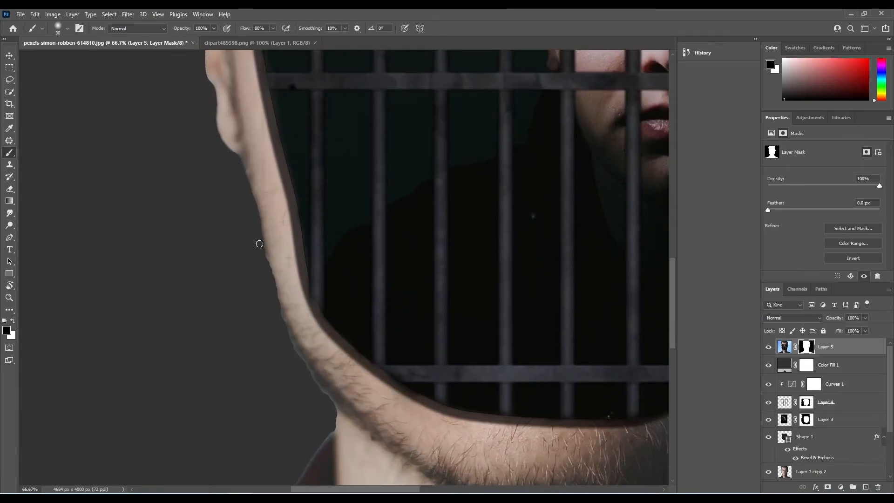
{"action": "scroll", "coordinate": [258, 214], "scroll_direction": "down", "scroll_amount": 2}
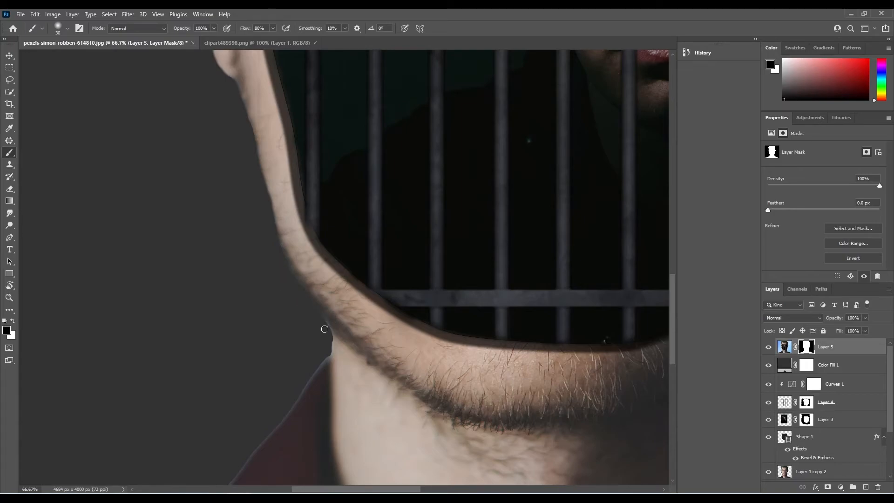
{"action": "scroll", "coordinate": [324, 326], "scroll_direction": "down", "scroll_amount": 3}
- Paint away the light fringe on the merged layer's mask along both shoulders of the shirt
{"action": "left_click_drag", "start_coordinate": [273, 315], "coordinate": [418, 132]}
{"action": "left_click_drag", "start_coordinate": [254, 197], "coordinate": [217, 208]}
{"action": "mouse_move", "coordinate": [217, 208]}
{"action": "left_mouse_down"}
{"action": "mouse_move", "coordinate": [263, 178]}
{"action": "mouse_move", "coordinate": [350, 154]}
{"action": "left_mouse_up"}
{"action": "left_click_drag", "start_coordinate": [605, 177], "coordinate": [94, 209]}
{"action": "left_click_drag", "start_coordinate": [614, 209], "coordinate": [89, 243]}
{"action": "left_click_drag", "start_coordinate": [561, 273], "coordinate": [502, 242]}
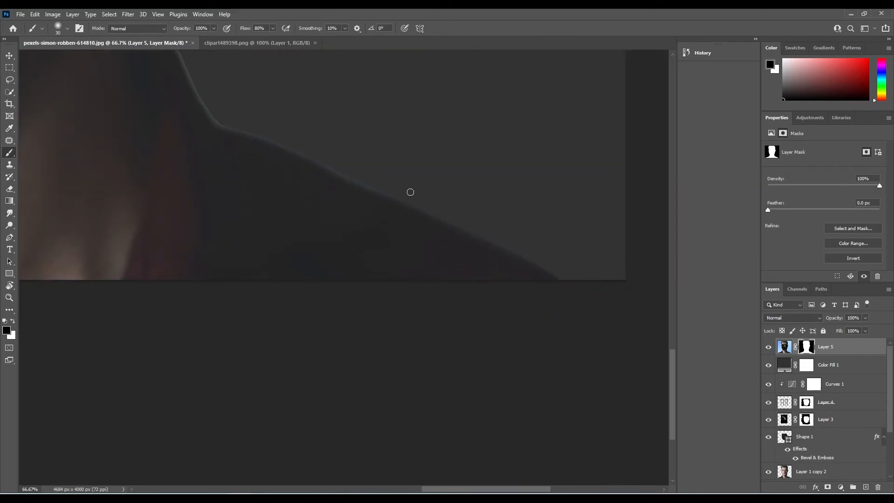
{"action": "left_click_drag", "start_coordinate": [213, 117], "coordinate": [209, 214]}
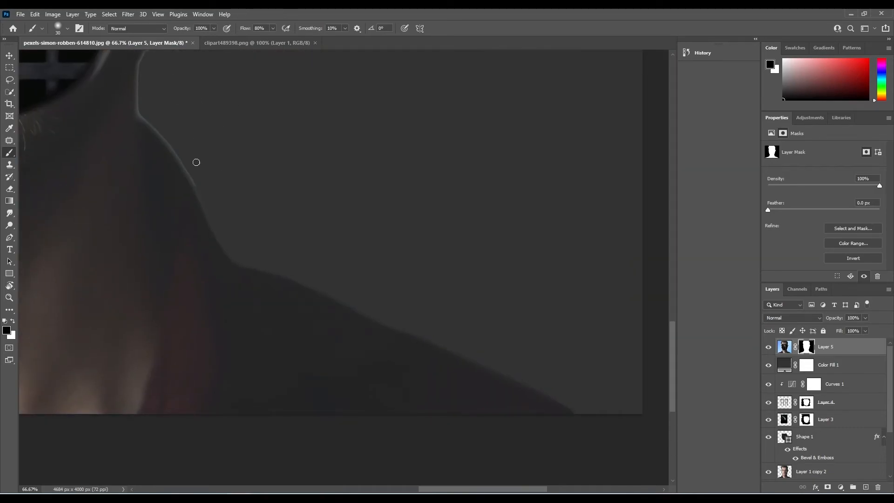
- Clean the merged layer's mask up the right side of the neck, jaw, ear and hair with the black brush
{"action": "left_click_drag", "start_coordinate": [128, 85], "coordinate": [98, 245]}
{"action": "mouse_move", "coordinate": [153, 164]}
{"action": "left_mouse_down"}
{"action": "mouse_move", "coordinate": [112, 223]}
{"action": "mouse_move", "coordinate": [130, 132]}
{"action": "mouse_move", "coordinate": [104, 227]}
{"action": "mouse_move", "coordinate": [119, 226]}
{"action": "mouse_move", "coordinate": [154, 161]}
{"action": "mouse_move", "coordinate": [144, 181]}
{"action": "mouse_move", "coordinate": [146, 151]}
{"action": "mouse_move", "coordinate": [105, 246]}
{"action": "left_mouse_up"}
{"action": "mouse_move", "coordinate": [107, 238]}
{"action": "left_mouse_down"}
{"action": "mouse_move", "coordinate": [116, 183]}
{"action": "mouse_move", "coordinate": [132, 158]}
{"action": "left_mouse_up"}
{"action": "mouse_move", "coordinate": [133, 156]}
{"action": "left_mouse_down"}
{"action": "mouse_move", "coordinate": [154, 233]}
{"action": "mouse_move", "coordinate": [151, 167]}
{"action": "mouse_move", "coordinate": [155, 175]}
{"action": "mouse_move", "coordinate": [163, 140]}
{"action": "mouse_move", "coordinate": [108, 167]}
{"action": "mouse_move", "coordinate": [120, 134]}
{"action": "mouse_move", "coordinate": [93, 262]}
{"action": "mouse_move", "coordinate": [110, 317]}
{"action": "mouse_move", "coordinate": [84, 202]}
{"action": "mouse_move", "coordinate": [95, 124]}
{"action": "left_mouse_up"}
{"action": "left_click_drag", "start_coordinate": [66, 184], "coordinate": [56, 307]}
{"action": "left_click_drag", "start_coordinate": [78, 284], "coordinate": [86, 177]}
{"action": "mouse_move", "coordinate": [61, 70]}
{"action": "left_mouse_down"}
{"action": "mouse_move", "coordinate": [176, 193]}
{"action": "mouse_move", "coordinate": [145, 135]}
{"action": "mouse_move", "coordinate": [97, 95]}
{"action": "left_mouse_up"}
{"action": "mouse_move", "coordinate": [103, 93]}
{"action": "left_mouse_down"}
{"action": "mouse_move", "coordinate": [236, 200]}
{"action": "mouse_move", "coordinate": [193, 181]}
{"action": "left_mouse_up"}
{"action": "left_click_drag", "start_coordinate": [214, 210], "coordinate": [661, 284]}
- Paint out the bluish fringe around the upper left hair on the merged layer's mask and make the layer's image active again
{"action": "mouse_move", "coordinate": [179, 259]}
{"action": "left_mouse_down"}
{"action": "mouse_move", "coordinate": [148, 294]}
{"action": "mouse_move", "coordinate": [166, 279]}
{"action": "mouse_move", "coordinate": [152, 294]}
{"action": "mouse_move", "coordinate": [153, 312]}
{"action": "mouse_move", "coordinate": [170, 289]}
{"action": "mouse_move", "coordinate": [143, 349]}
{"action": "left_mouse_up"}
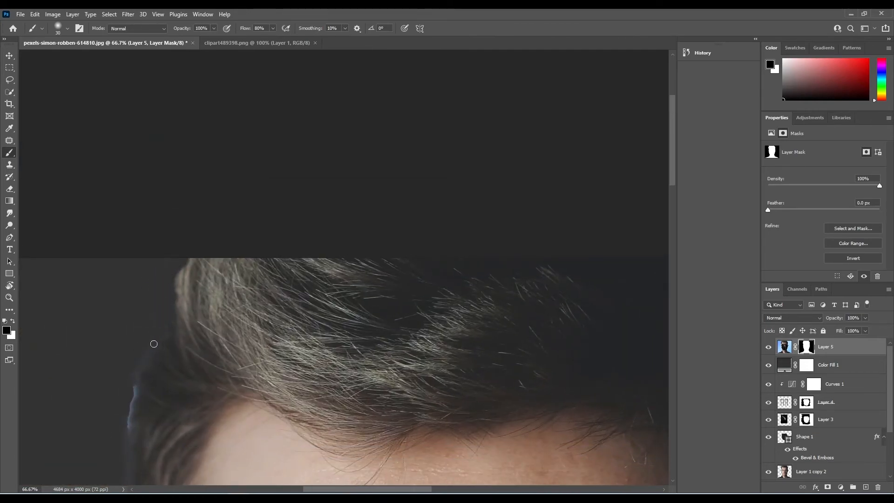
{"action": "scroll", "coordinate": [139, 280], "scroll_direction": "down", "scroll_amount": 3}
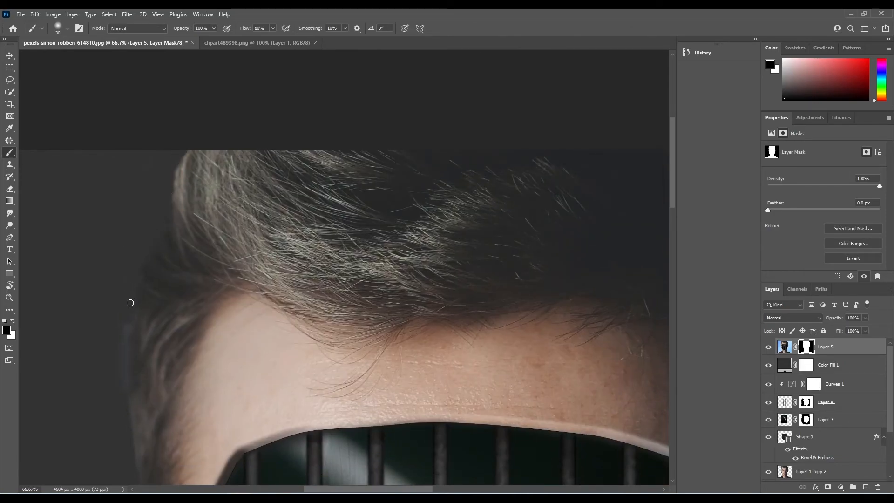
{"action": "scroll", "coordinate": [135, 284], "scroll_direction": "down", "scroll_amount": 3}
{"action": "scroll", "coordinate": [135, 283], "scroll_direction": "left", "scroll_amount": 1}
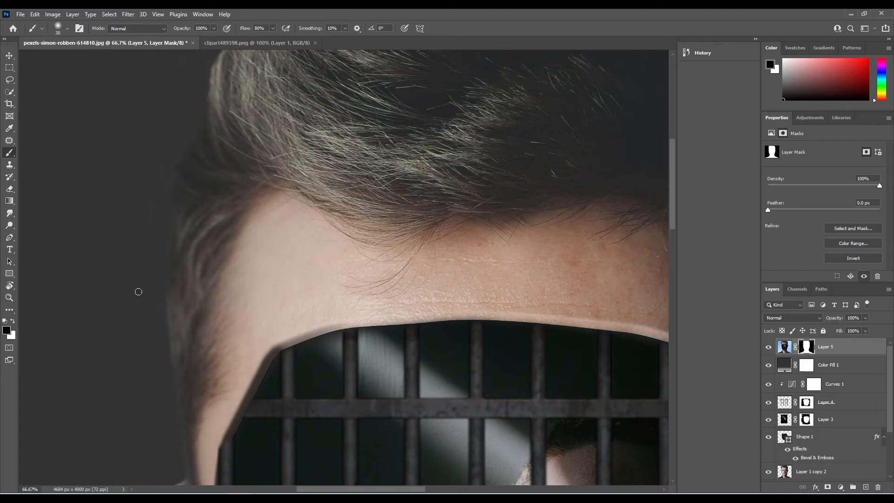
{"action": "key", "text": "ctrl+0"}
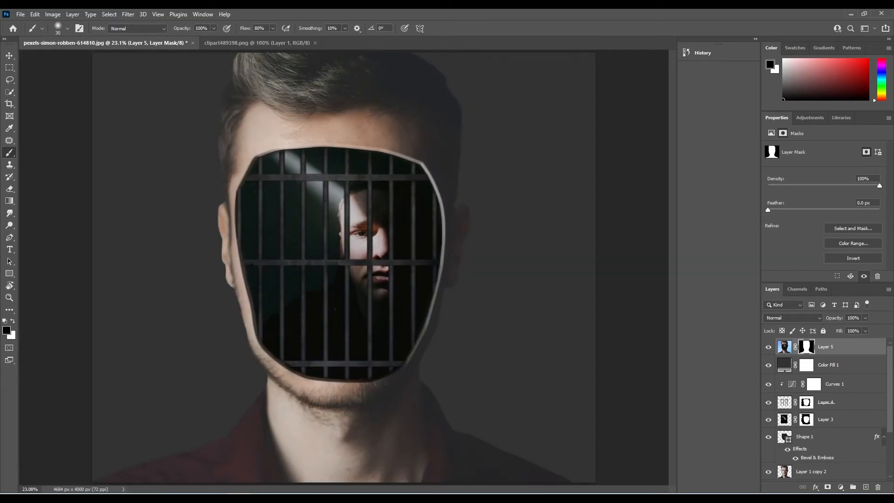
{"action": "left_click", "coordinate": [858, 353]}
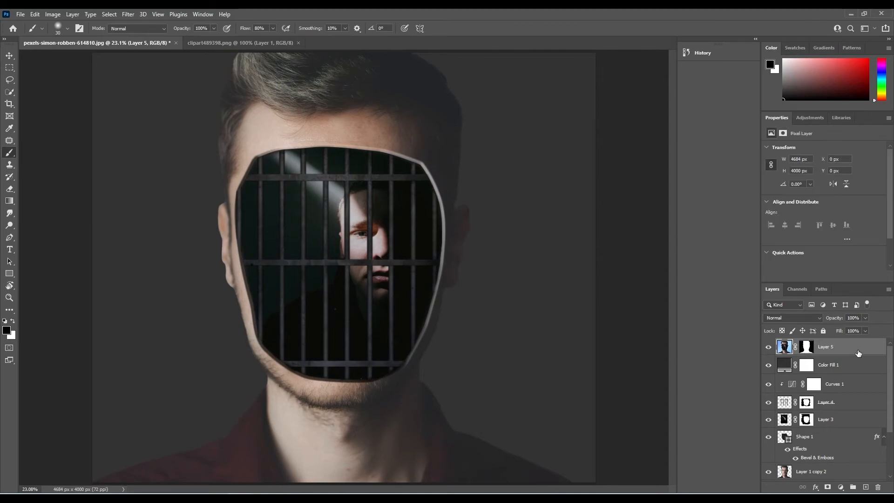
- Stamp all visible layers into a new top layer and add a FoggyNight.3DL Color Lookup adjustment above it at 89% opacity
{"action": "key", "text": "ctrl+alt+shift+e"}
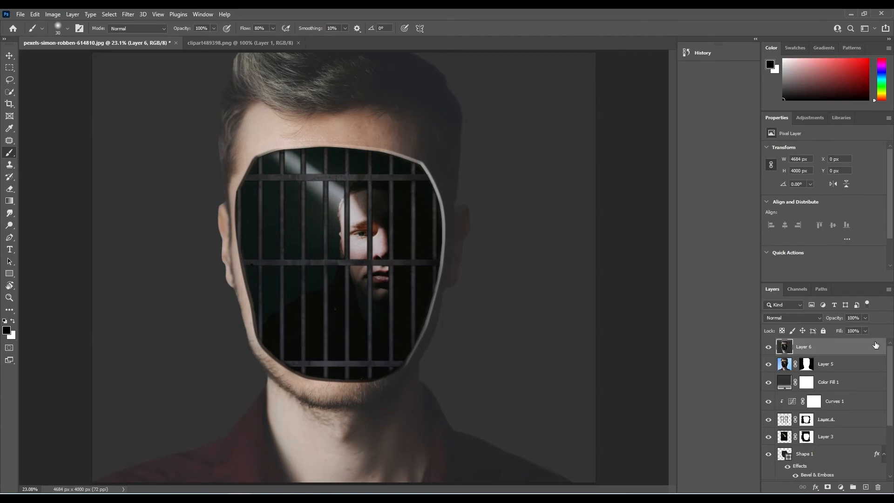
{"action": "left_click", "coordinate": [841, 488]}
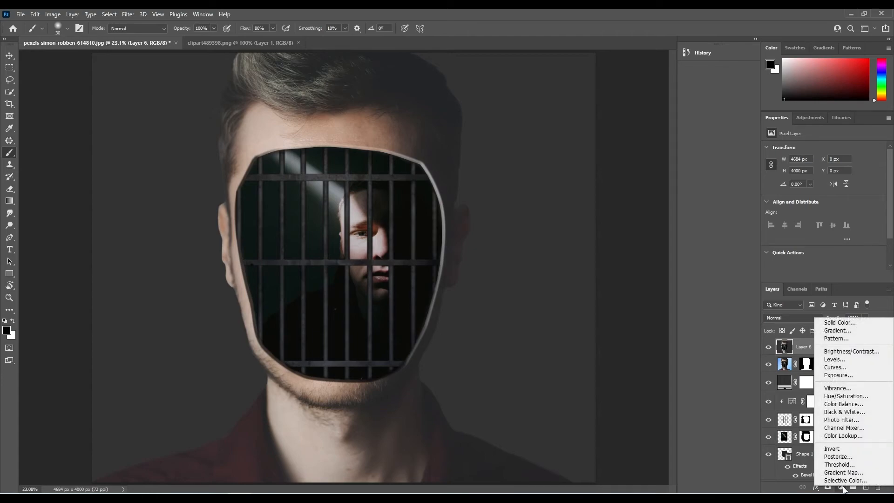
{"action": "left_click", "coordinate": [843, 440]}
{"action": "left_click", "coordinate": [841, 149]}
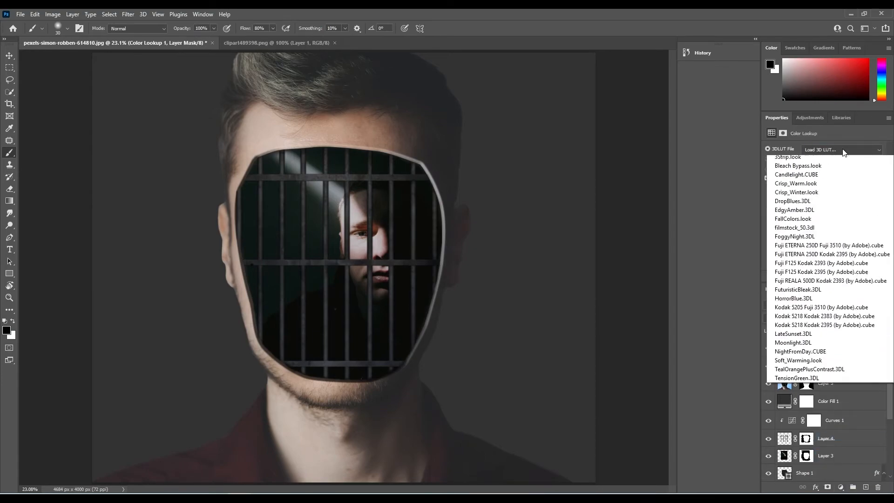
{"action": "left_click", "coordinate": [813, 277]}
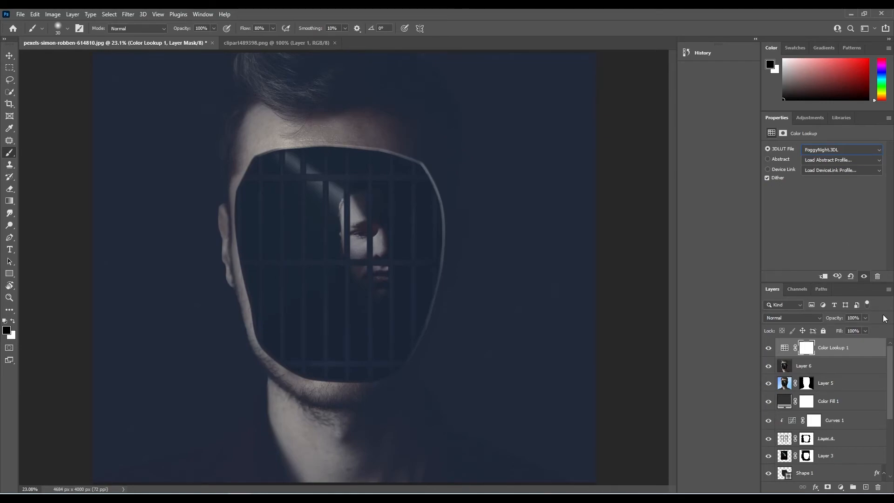
{"action": "left_click", "coordinate": [864, 318]}
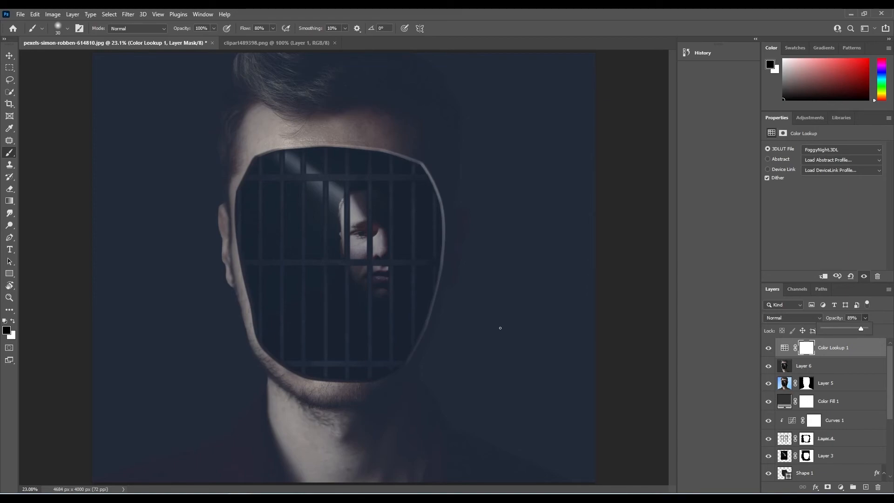
- Paint black on the Color Lookup mask over the barred face hollow with a 700 px brush at 16% flow
{"action": "left_click", "coordinate": [9, 153]}
{"action": "key", "text": "bracketright"}
{"action": "key", "text": "bracketright"}
{"action": "key", "text": "bracketright"}
{"action": "key", "text": "bracketright"}
{"action": "key", "text": "bracketright"}
{"action": "key", "text": "bracketright"}
{"action": "key", "text": "bracketright"}
{"action": "key", "text": "bracketright"}
{"action": "key", "text": "bracketright"}
{"action": "key", "text": "bracketright"}
{"action": "key", "text": "bracketright"}
{"action": "key", "text": "bracketright"}
{"action": "left_click", "coordinate": [272, 29]}
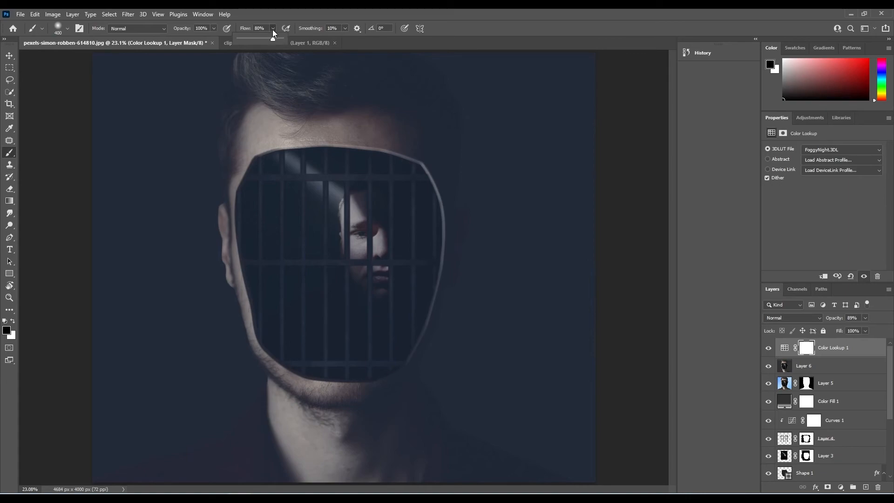
{"action": "left_click", "coordinate": [246, 41]}
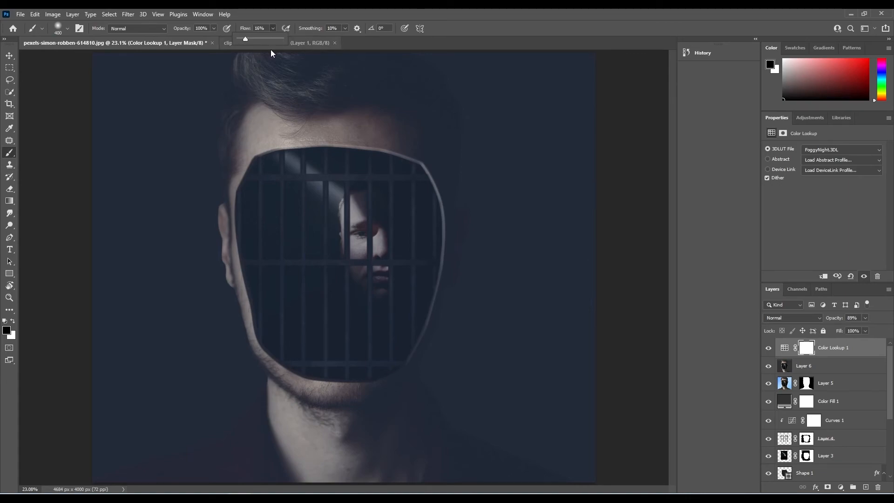
{"action": "key", "text": "bracketright"}
{"action": "key", "text": "bracketright"}
{"action": "key", "text": "bracketright"}
{"action": "mouse_move", "coordinate": [368, 193]}
{"action": "left_mouse_down"}
{"action": "mouse_move", "coordinate": [313, 187]}
{"action": "mouse_move", "coordinate": [281, 202]}
{"action": "mouse_move", "coordinate": [365, 209]}
{"action": "mouse_move", "coordinate": [388, 231]}
{"action": "mouse_move", "coordinate": [303, 220]}
{"action": "mouse_move", "coordinate": [314, 253]}
{"action": "mouse_move", "coordinate": [382, 271]}
{"action": "mouse_move", "coordinate": [312, 264]}
{"action": "mouse_move", "coordinate": [284, 249]}
{"action": "mouse_move", "coordinate": [283, 294]}
{"action": "mouse_move", "coordinate": [293, 319]}
{"action": "mouse_move", "coordinate": [322, 341]}
{"action": "mouse_move", "coordinate": [384, 334]}
{"action": "mouse_move", "coordinate": [417, 261]}
{"action": "mouse_move", "coordinate": [410, 222]}
{"action": "mouse_move", "coordinate": [371, 189]}
{"action": "mouse_move", "coordinate": [291, 181]}
{"action": "mouse_move", "coordinate": [290, 251]}
{"action": "mouse_move", "coordinate": [275, 292]}
{"action": "mouse_move", "coordinate": [306, 324]}
{"action": "mouse_move", "coordinate": [355, 313]}
{"action": "mouse_move", "coordinate": [320, 324]}
{"action": "mouse_move", "coordinate": [330, 307]}
{"action": "mouse_move", "coordinate": [393, 310]}
{"action": "mouse_move", "coordinate": [422, 252]}
{"action": "mouse_move", "coordinate": [417, 222]}
{"action": "mouse_move", "coordinate": [399, 187]}
{"action": "mouse_move", "coordinate": [355, 330]}
{"action": "mouse_move", "coordinate": [321, 354]}
{"action": "mouse_move", "coordinate": [297, 340]}
{"action": "mouse_move", "coordinate": [285, 310]}
{"action": "mouse_move", "coordinate": [321, 304]}
{"action": "mouse_move", "coordinate": [341, 189]}
{"action": "mouse_move", "coordinate": [314, 187]}
{"action": "mouse_move", "coordinate": [360, 208]}
{"action": "left_mouse_up"}
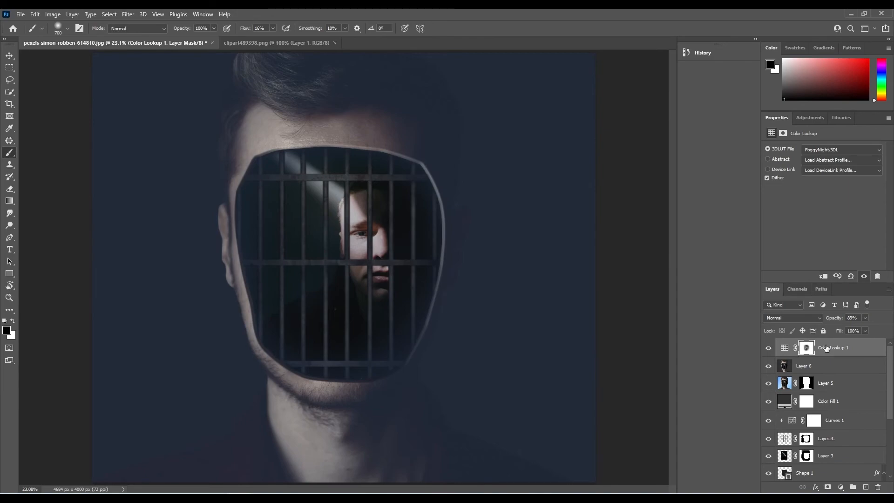
- Add a Black & White adjustment with Reds 31, Yellows 52, Greens 33, Cyans -50 and Blues -58
{"action": "left_click", "coordinate": [813, 117]}
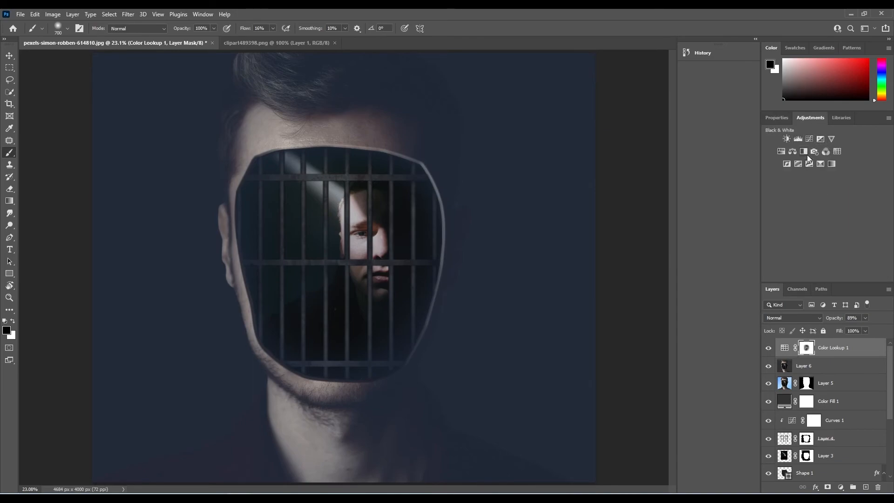
{"action": "left_click", "coordinate": [806, 152]}
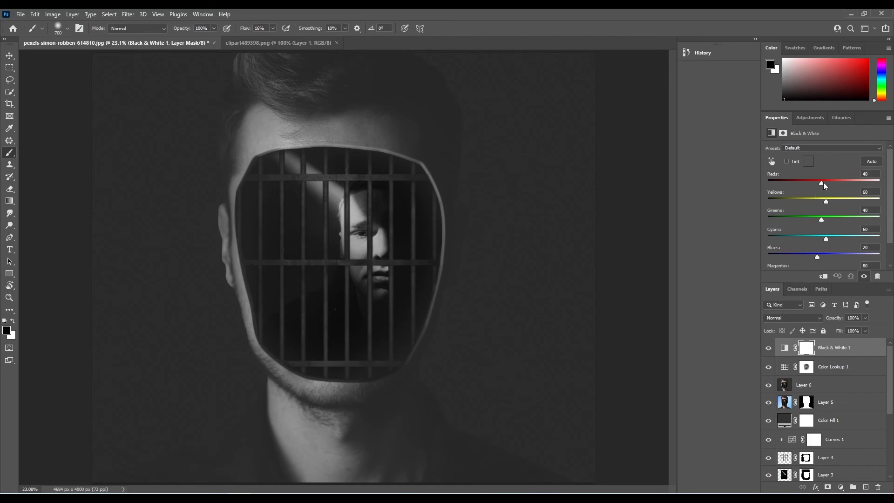
{"action": "mouse_move", "coordinate": [822, 183]}
{"action": "left_mouse_down"}
{"action": "mouse_move", "coordinate": [809, 184]}
{"action": "mouse_move", "coordinate": [819, 186]}
{"action": "left_mouse_up"}
{"action": "left_click_drag", "start_coordinate": [820, 219], "coordinate": [803, 241]}
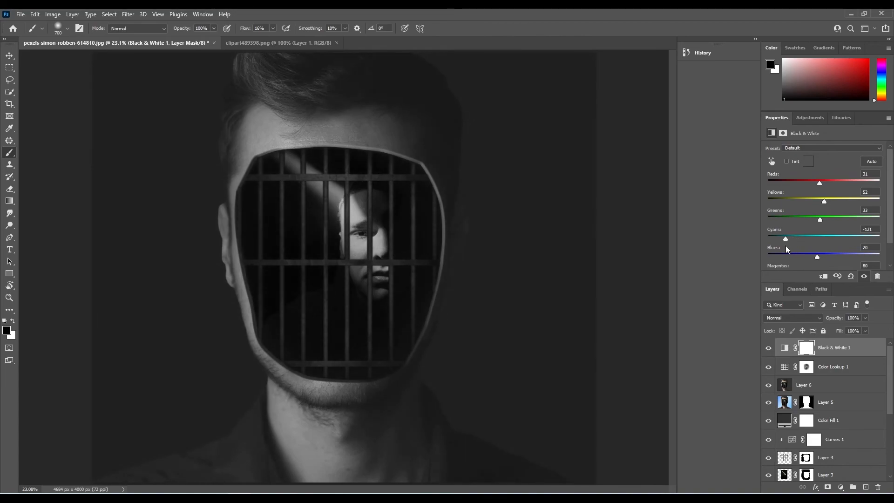
{"action": "left_click_drag", "start_coordinate": [785, 245], "coordinate": [800, 256]}
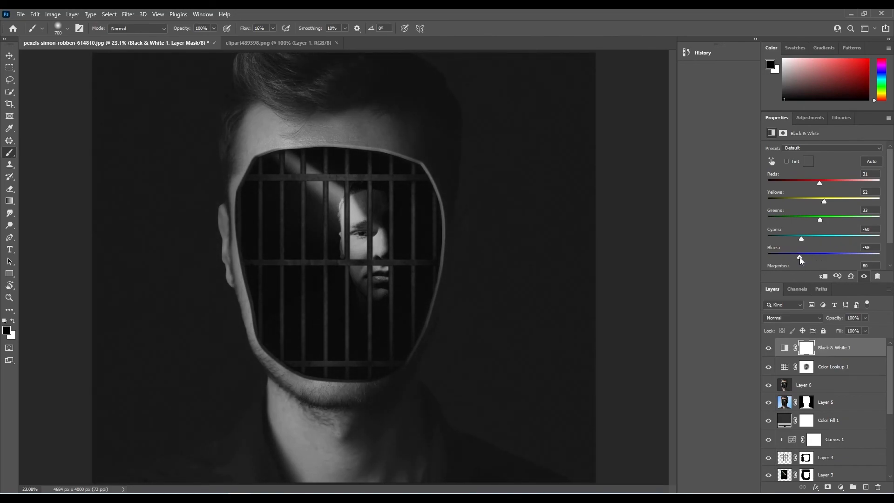
{"action": "left_click", "coordinate": [852, 498]}
{"action": "left_click", "coordinate": [728, 131]}
- Add a Curves adjustment on top and shape its RGB curve into a gentle S with slightly raised highlights and lowered shadows
{"action": "left_click", "coordinate": [840, 487]}
{"action": "left_click", "coordinate": [833, 369]}
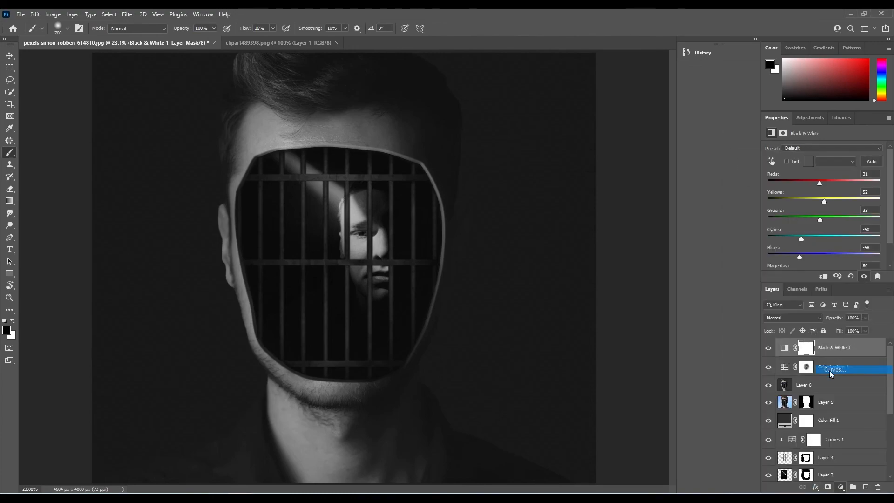
{"action": "left_click", "coordinate": [854, 194]}
{"action": "left_click_drag", "start_coordinate": [854, 194], "coordinate": [812, 244]}
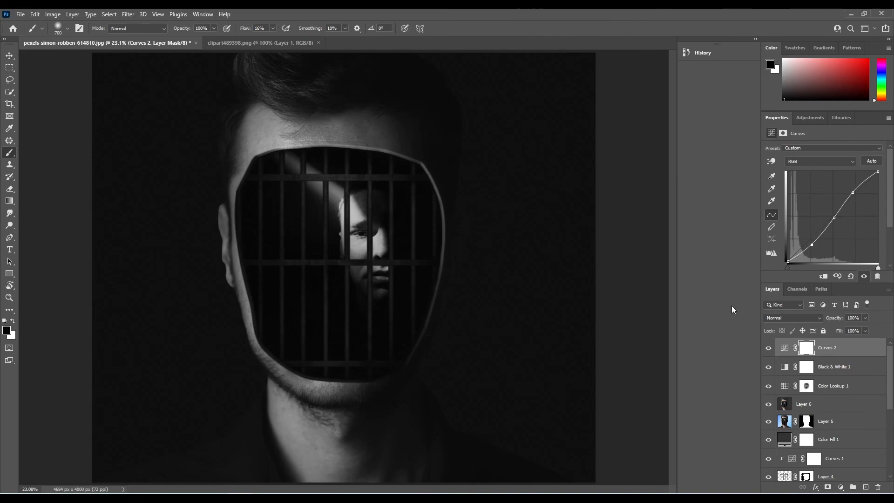
- Sharpen the portrait with a stamped copy of the visible layers, filtered with High Pass at 0.9 pixels and blended in Overlay mode
{"action": "key", "text": "ctrl+alt+shift+e"}
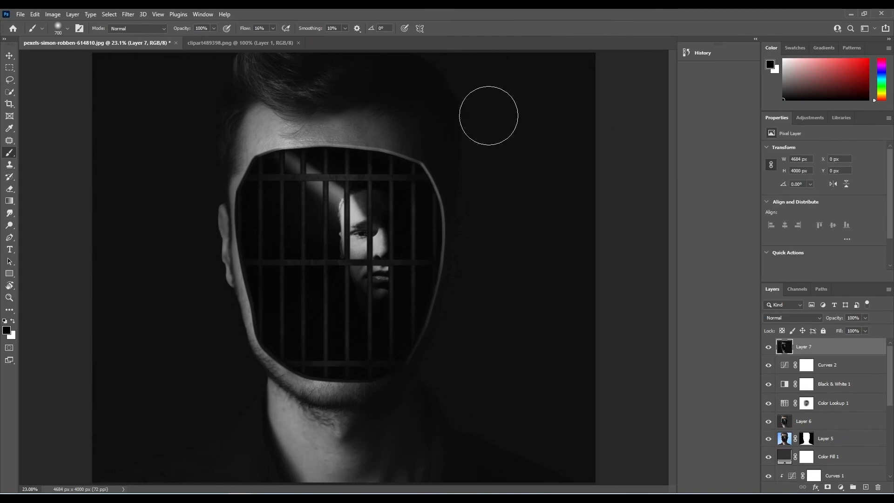
{"action": "left_click", "coordinate": [129, 15]}
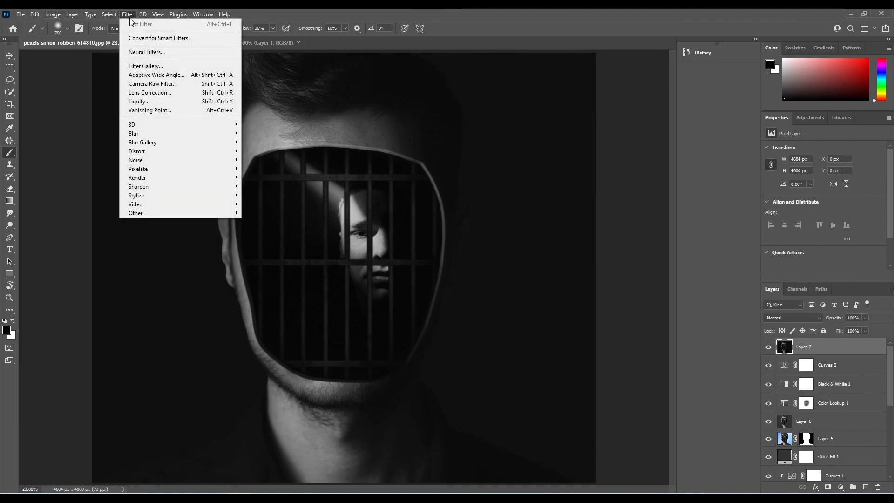
{"action": "mouse_move", "coordinate": [203, 212]}
{"action": "left_click", "coordinate": [257, 221]}
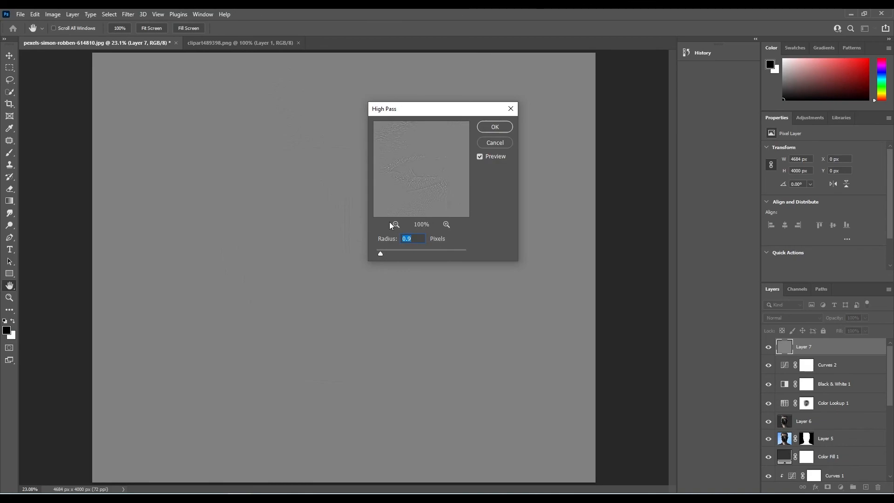
{"action": "left_click", "coordinate": [494, 127]}
{"action": "key", "text": "b"}
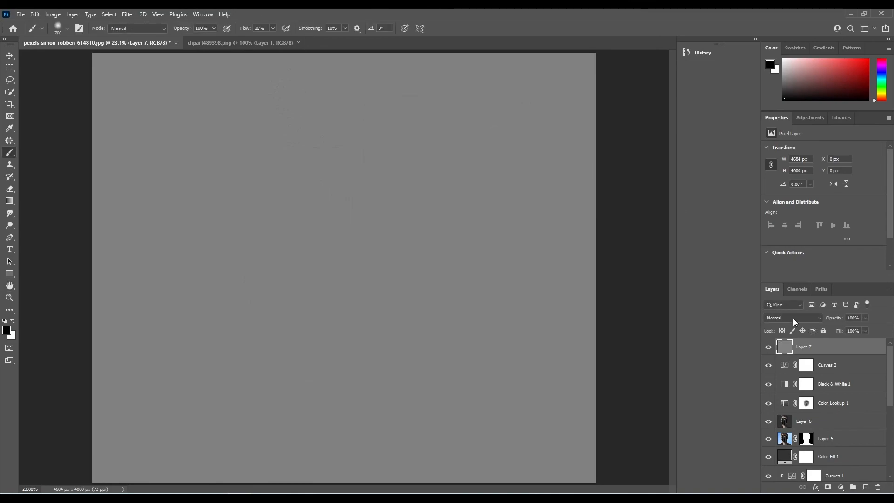
{"action": "left_click", "coordinate": [792, 317]}
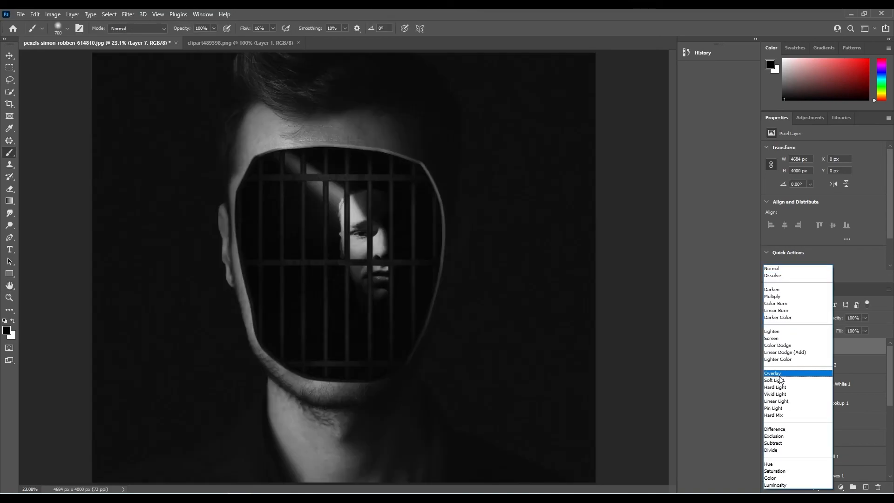
{"action": "left_click", "coordinate": [773, 373]}
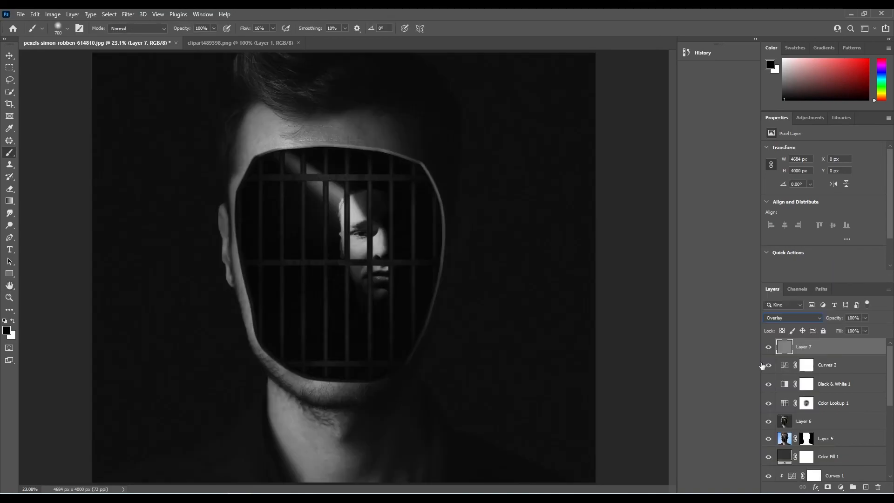